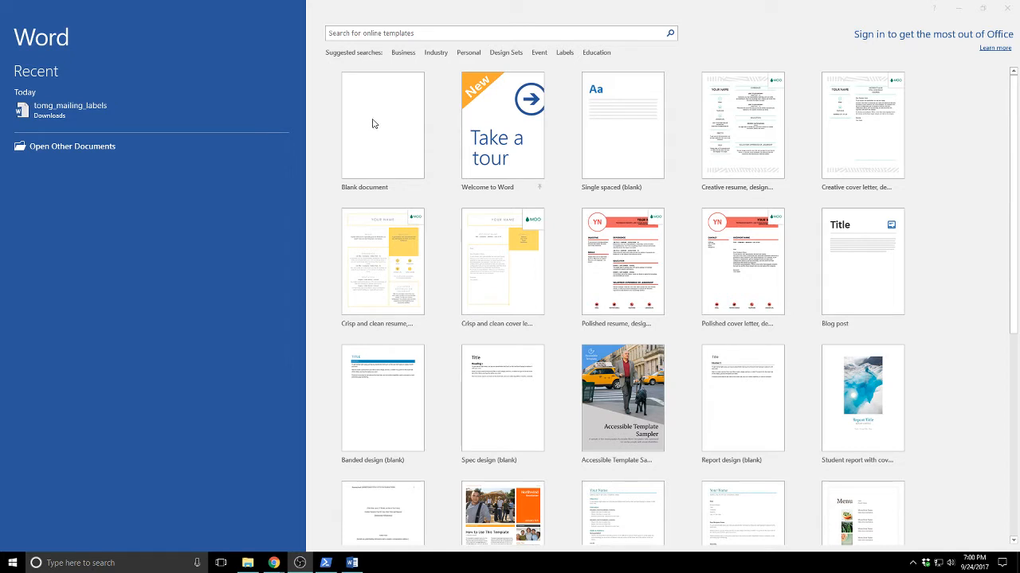
# Create a blank document and start a mail merge of the Letters type in it.
pyautogui.click(372, 124)
pyautogui.click(372, 124)
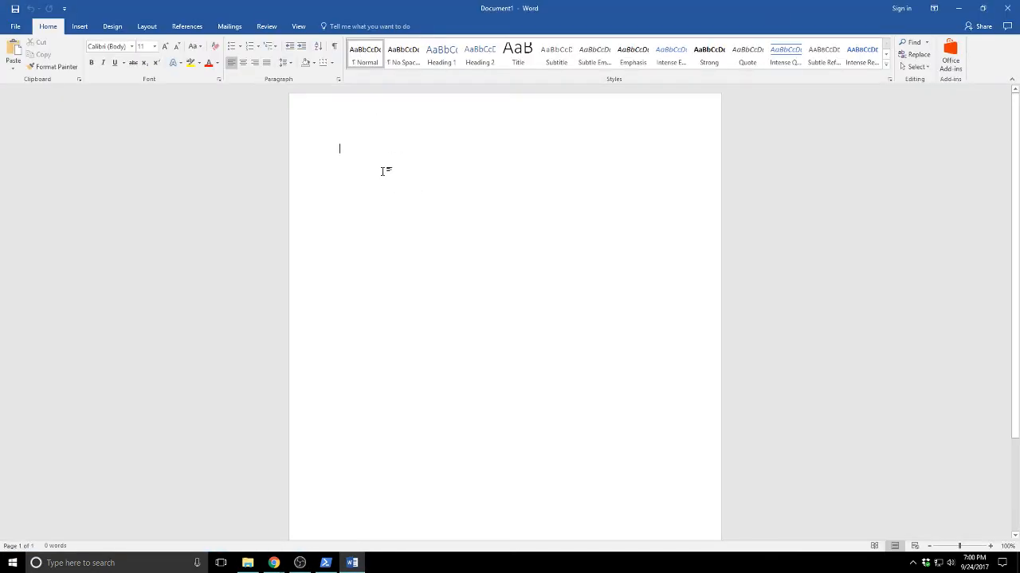
pyautogui.click(231, 27)
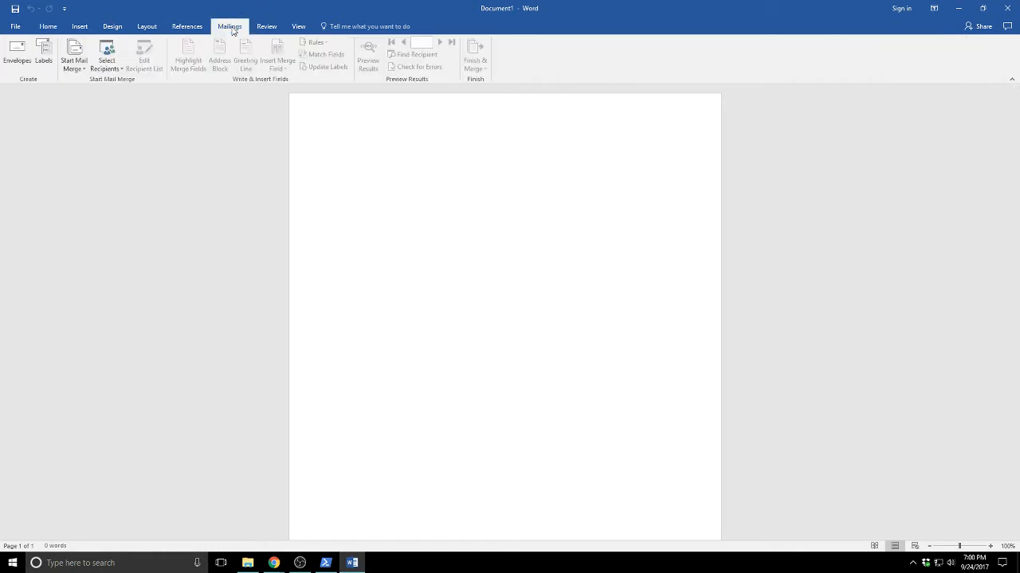
pyautogui.click(78, 69)
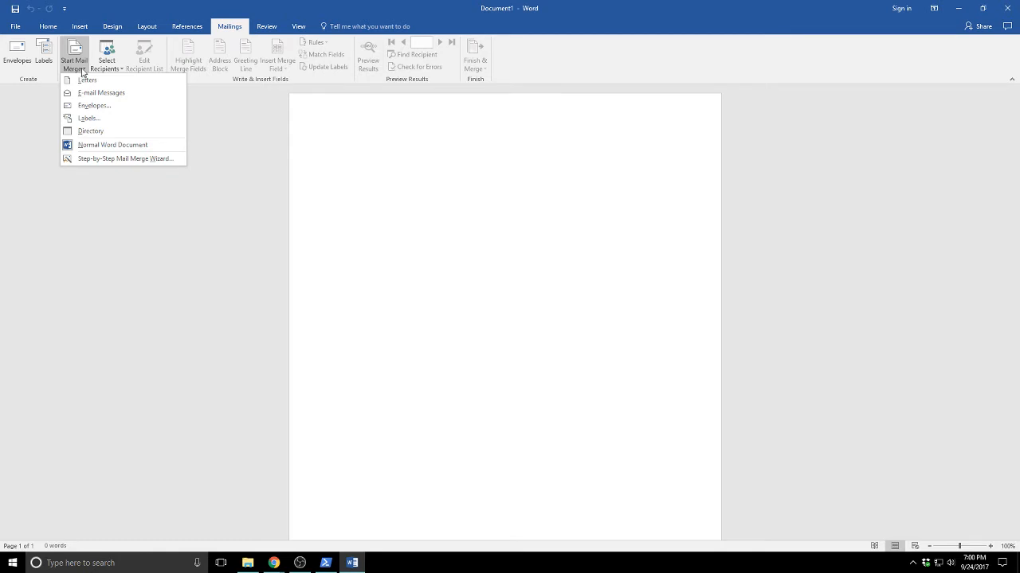
pyautogui.click(84, 80)
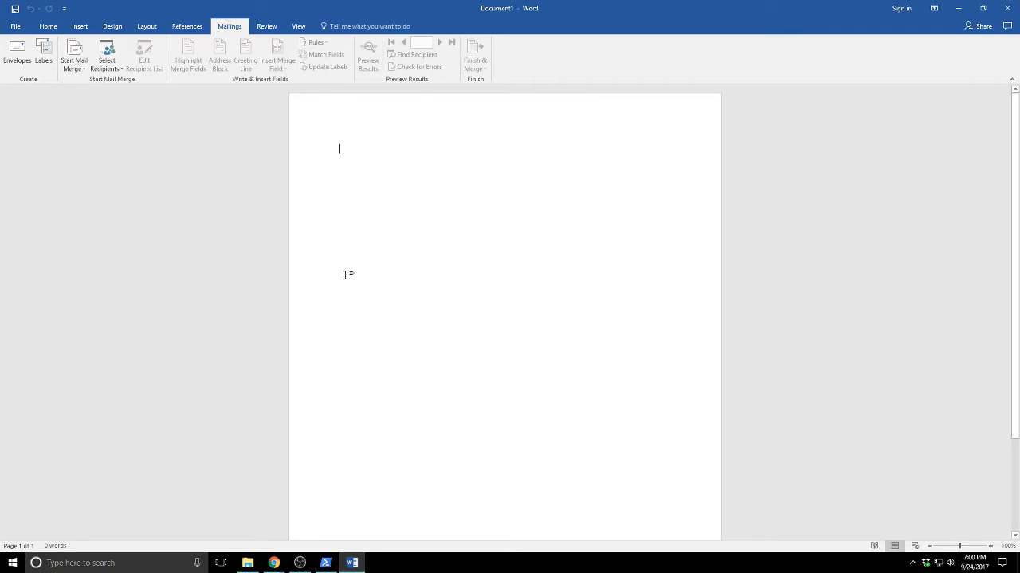
# Use the People table of the existing list address_book1 in Downloads as the merge recipients and review the recipient list, keeping everyone included.
pyautogui.click(116, 68)
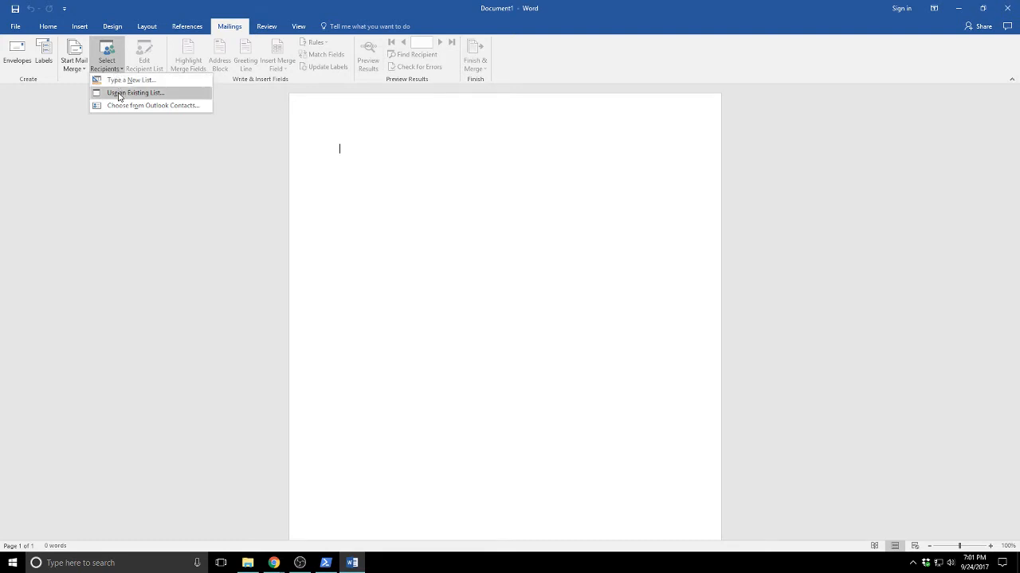
pyautogui.click(119, 94)
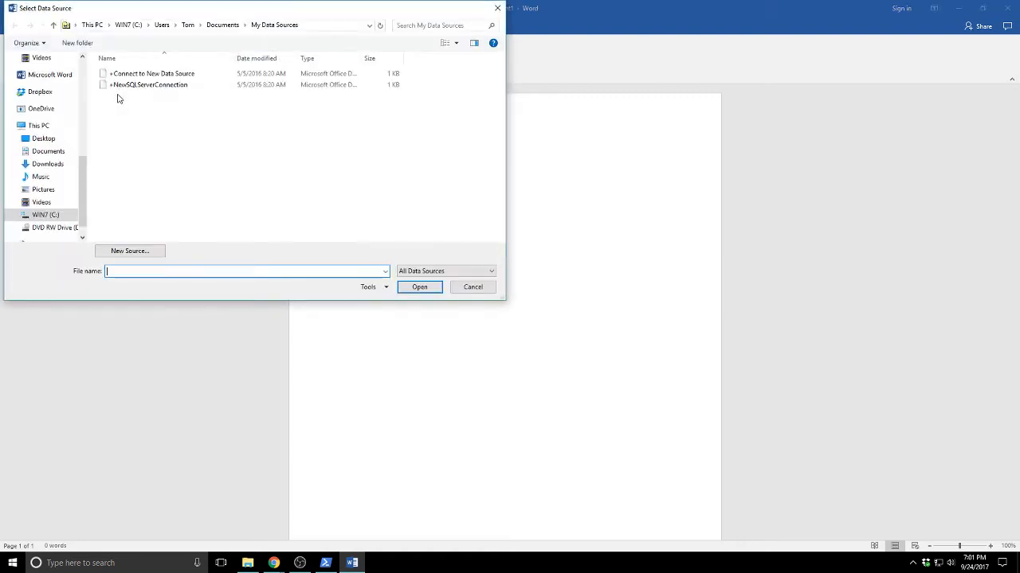
pyautogui.click(49, 167)
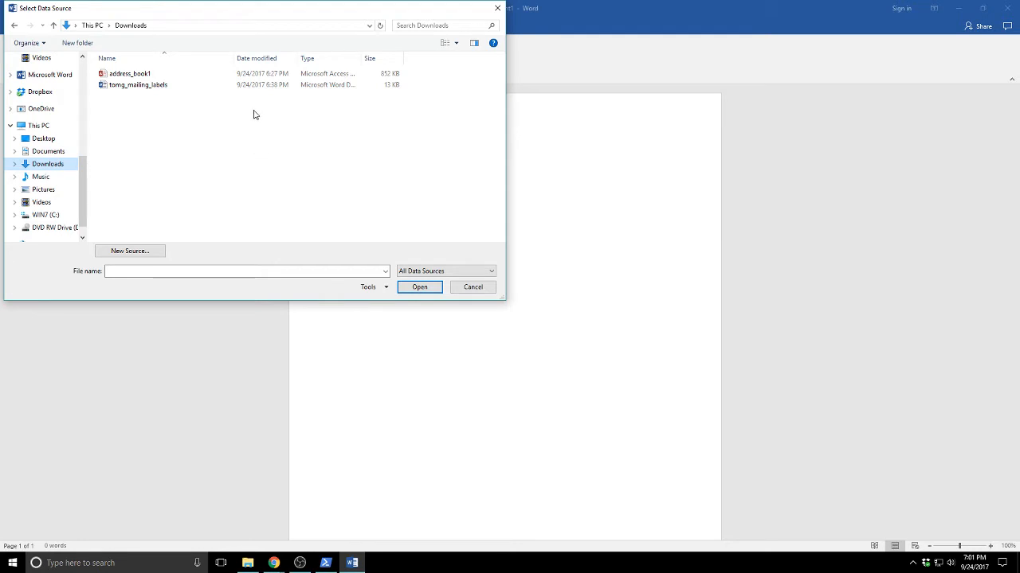
pyautogui.click(139, 76)
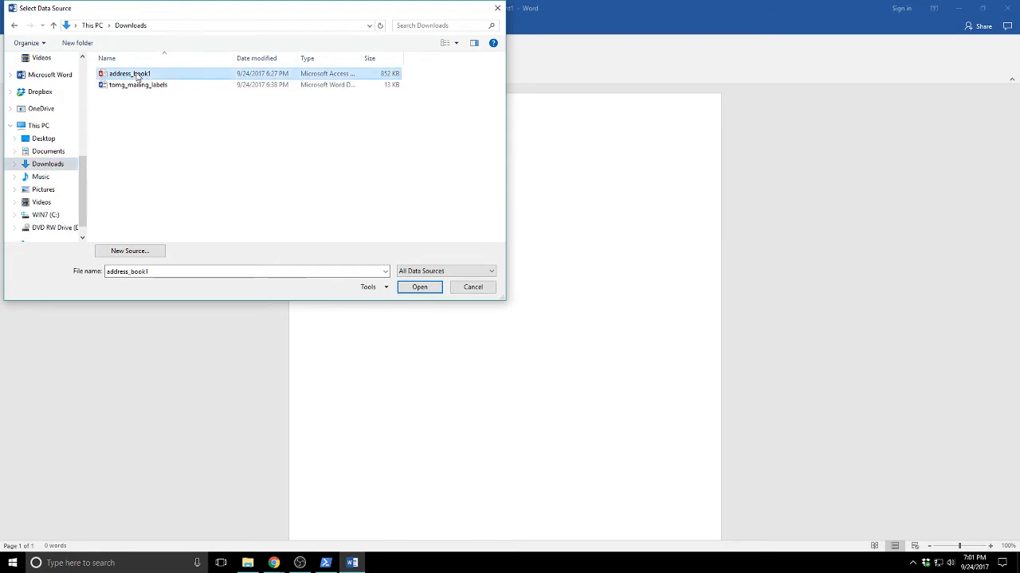
pyautogui.click(403, 284)
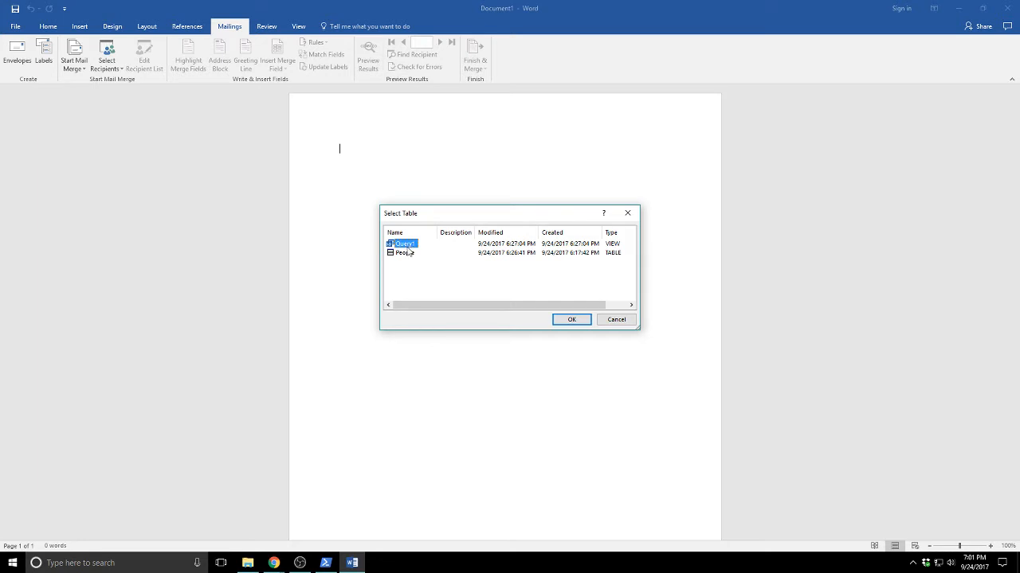
pyautogui.click(406, 253)
pyautogui.click(571, 319)
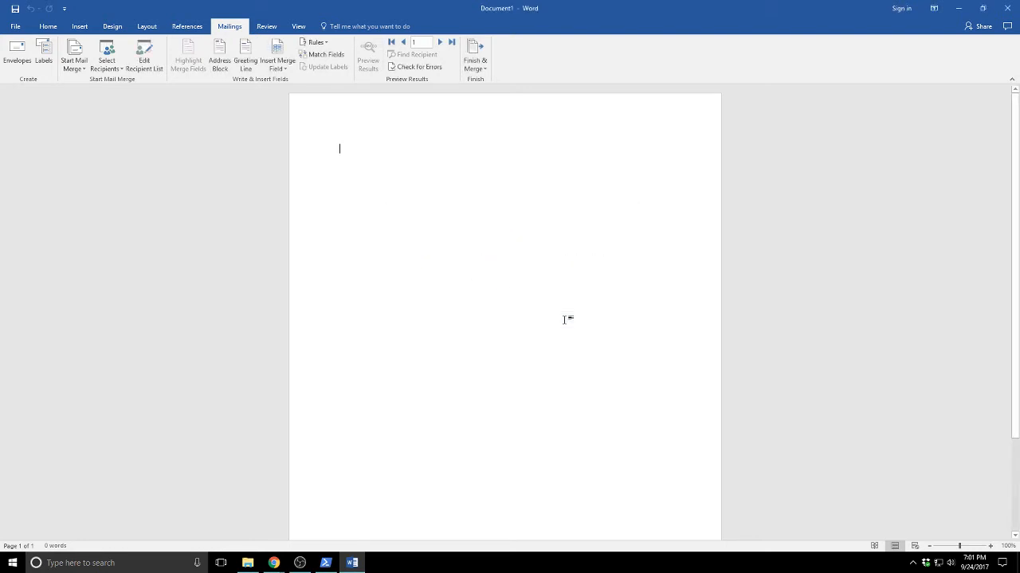
pyautogui.click(147, 68)
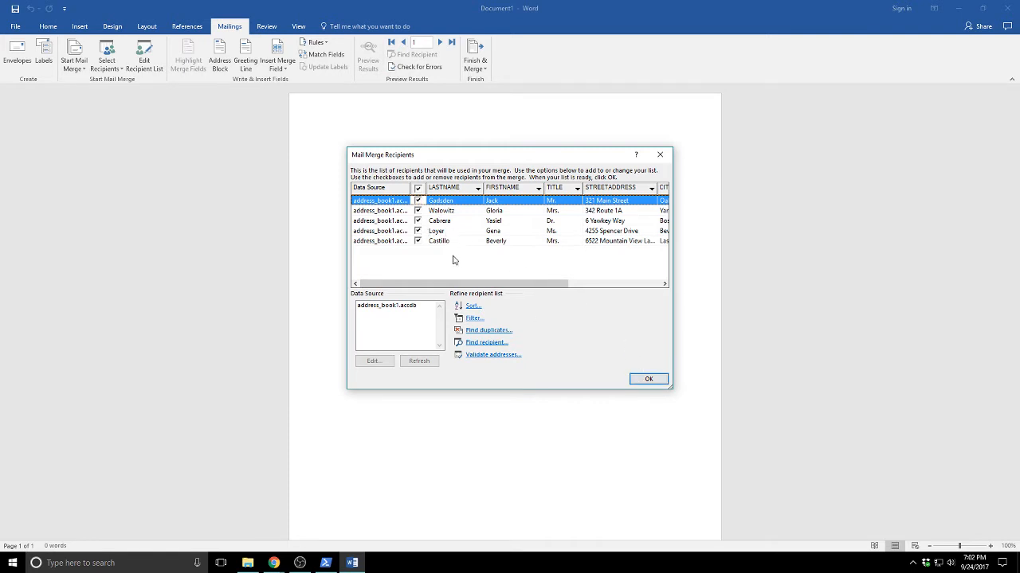
pyautogui.click(646, 379)
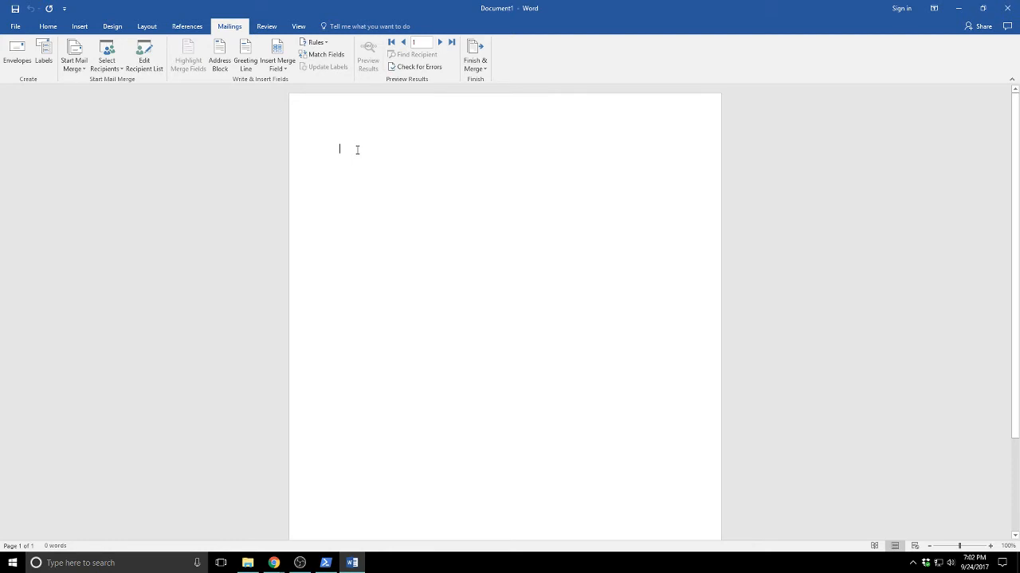
# Enter the date "September 24, 2017" as the letter's first line.
pyautogui.write('Septem')
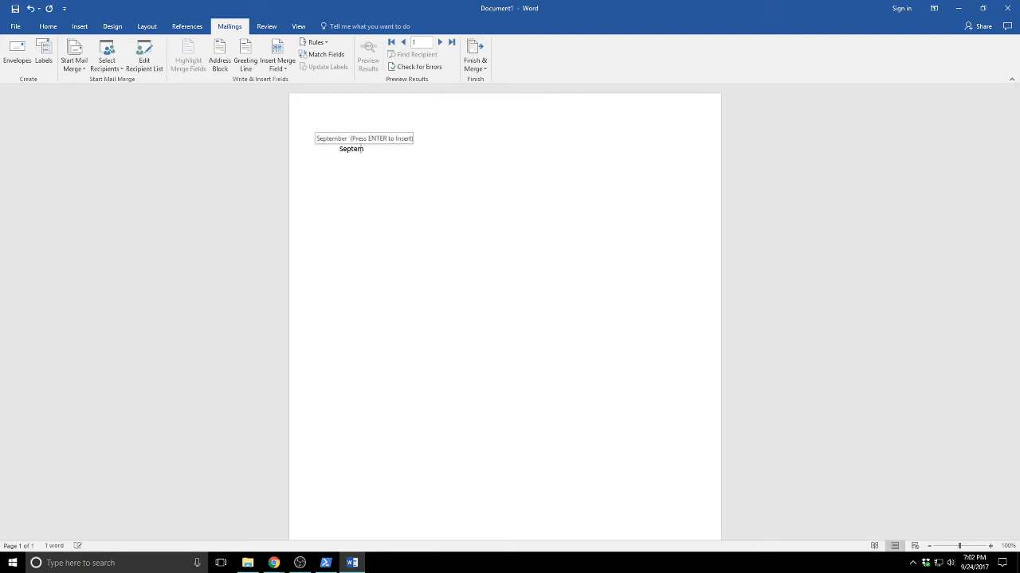
pyautogui.write('ber 24, ')
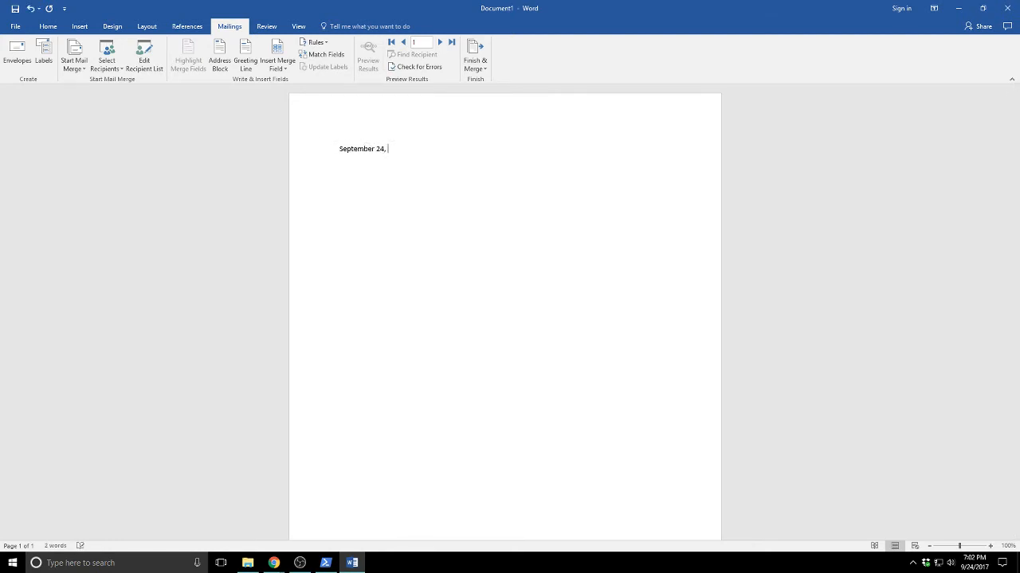
pyautogui.write('2017')
pyautogui.press('Return')
# Add the sender's name, street address, and city, state and ZIP code on separate lines below the date.
pyautogui.write('Tom G')
pyautogui.write('1 Main St')
pyautogui.write('reet')
pyautogui.press('Return')
pyautogui.write('Sometown, LA')
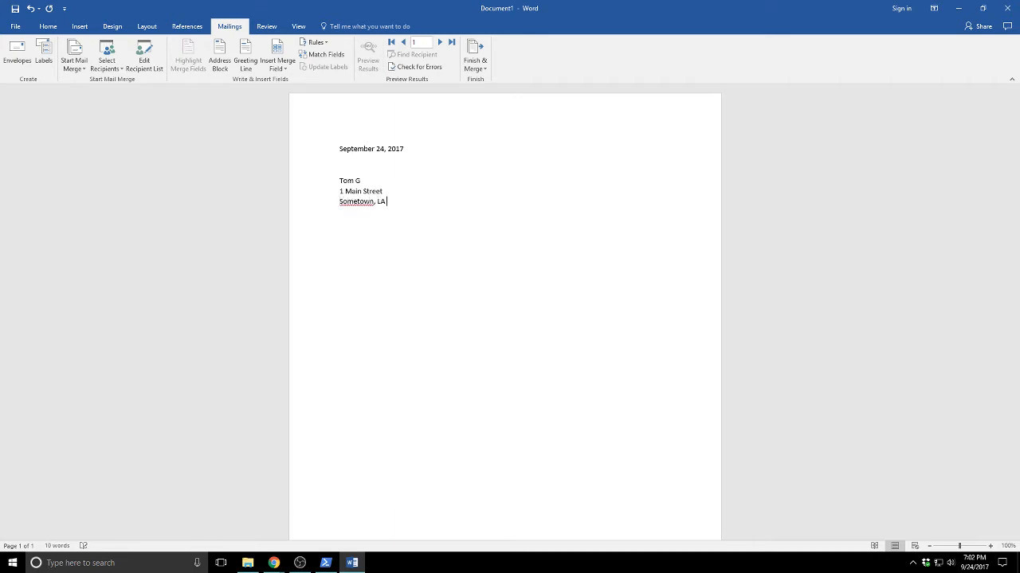
pyautogui.write(' 12345')
pyautogui.press('Return')
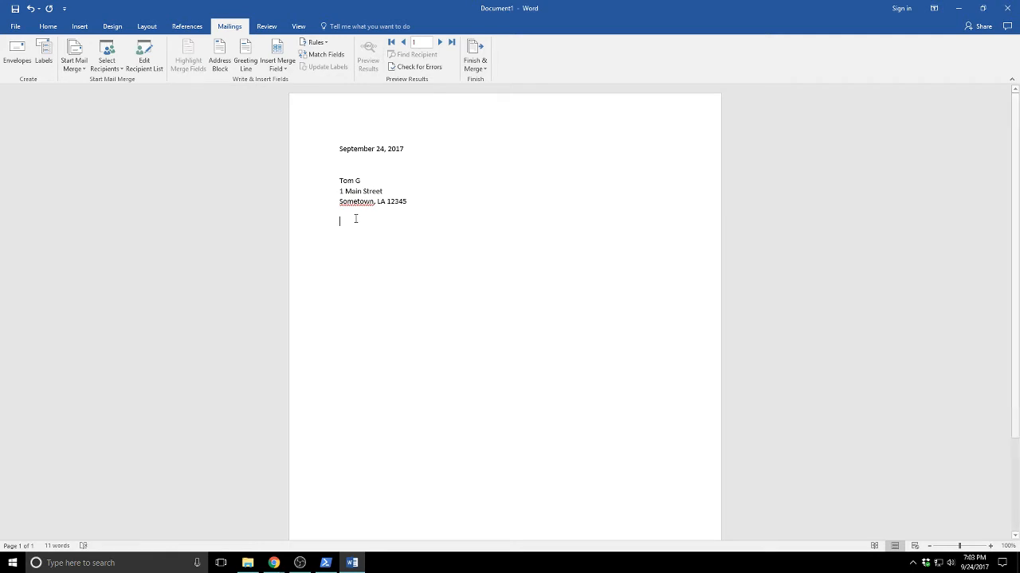
# Insert an Address Block merge field below the sender's address, with the recipient's title, full name and postal address.
pyautogui.click(221, 57)
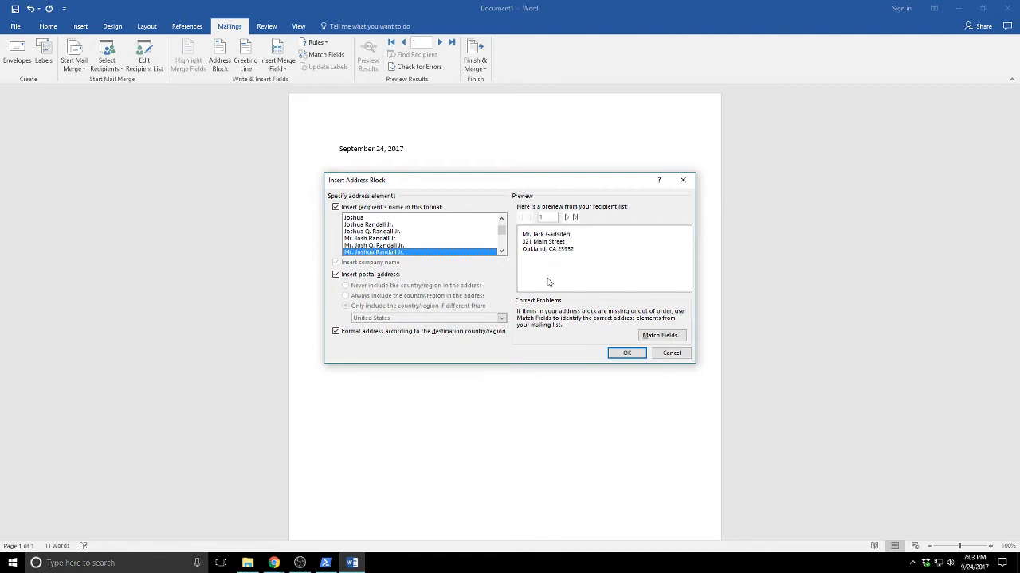
pyautogui.click(625, 352)
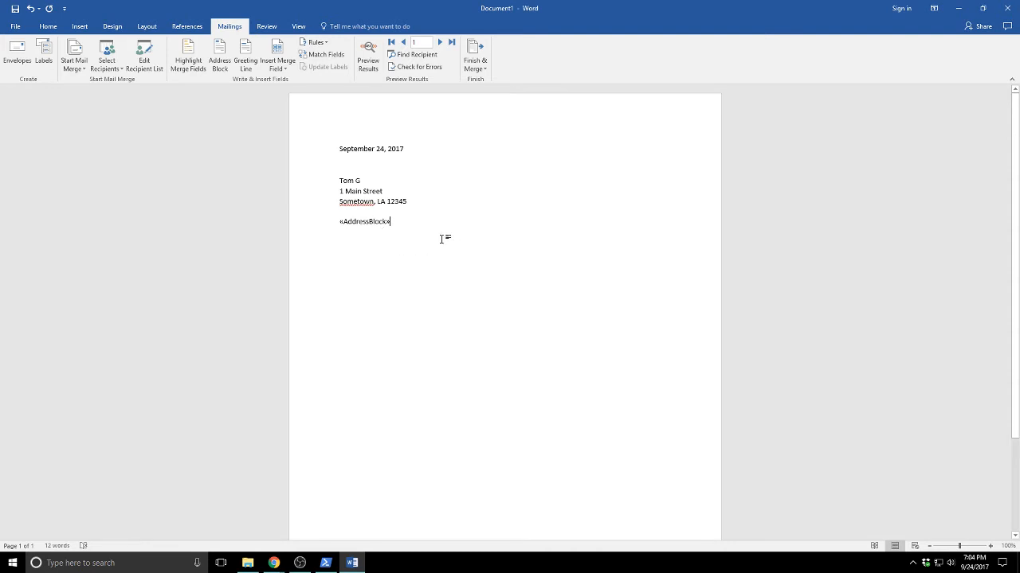
pyautogui.press('Return')
# Write the salutation "Greetings «TITLE» «LASTNAME»," below the address block, using merge fields for the title and last name.
pyautogui.write('G')
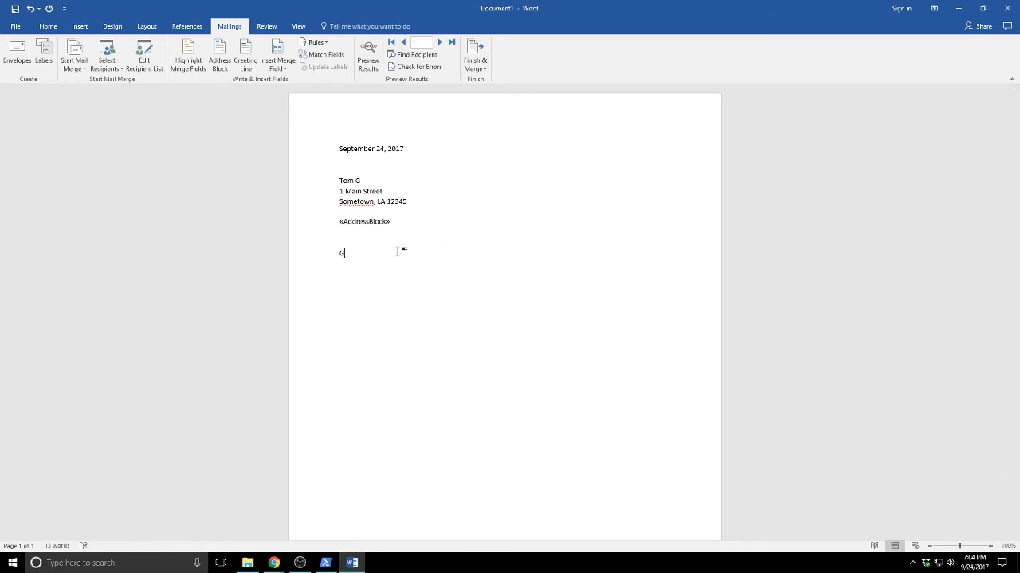
pyautogui.write('reetings')
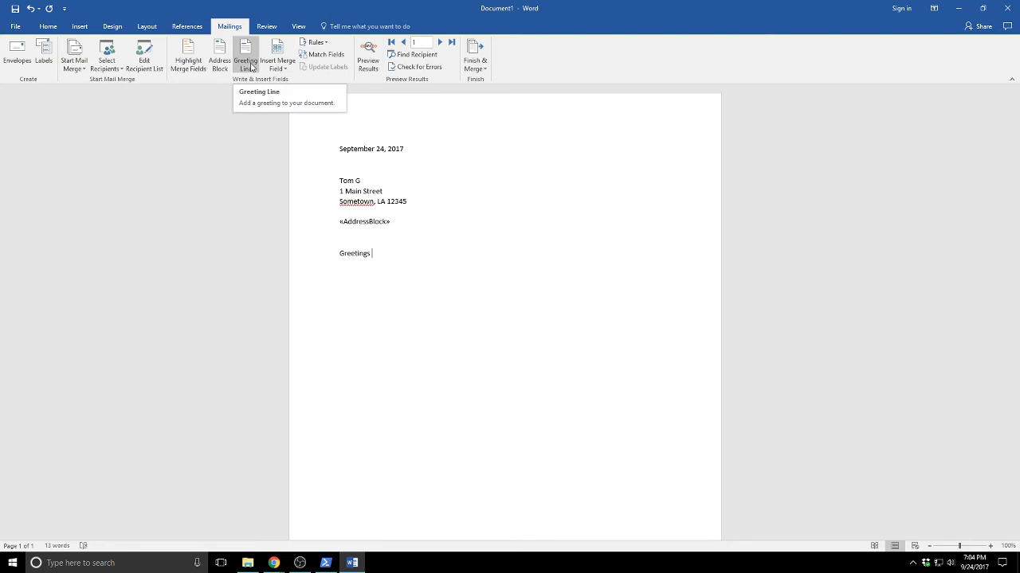
pyautogui.click(284, 70)
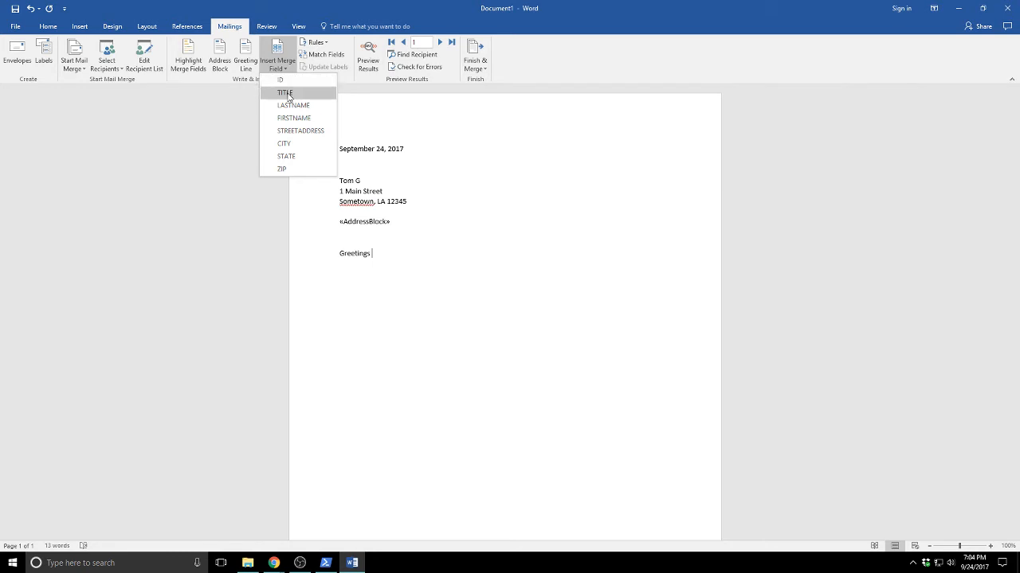
pyautogui.click(288, 93)
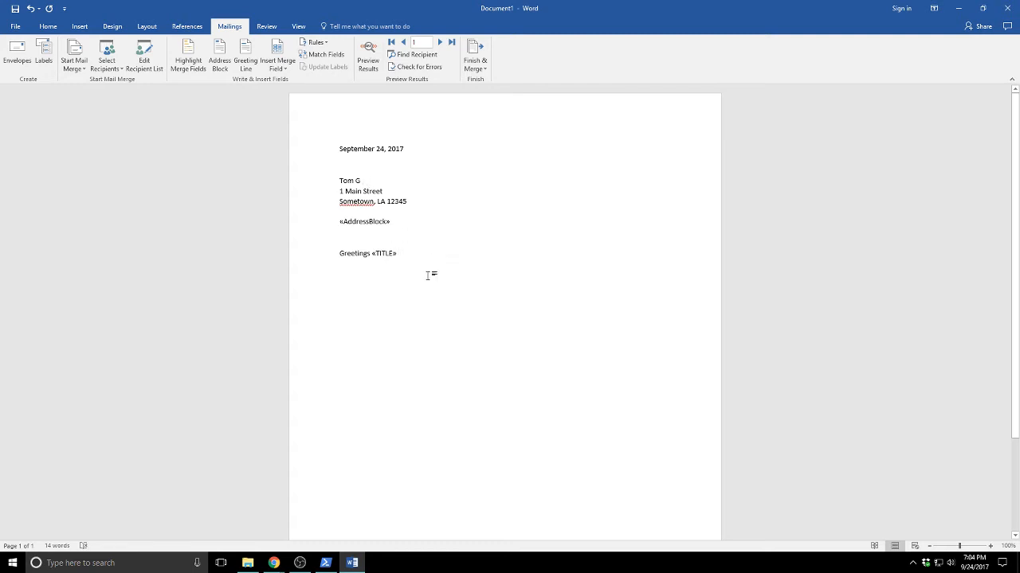
pyautogui.click(285, 70)
pyautogui.click(286, 107)
pyautogui.click(397, 254)
pyautogui.write(',')
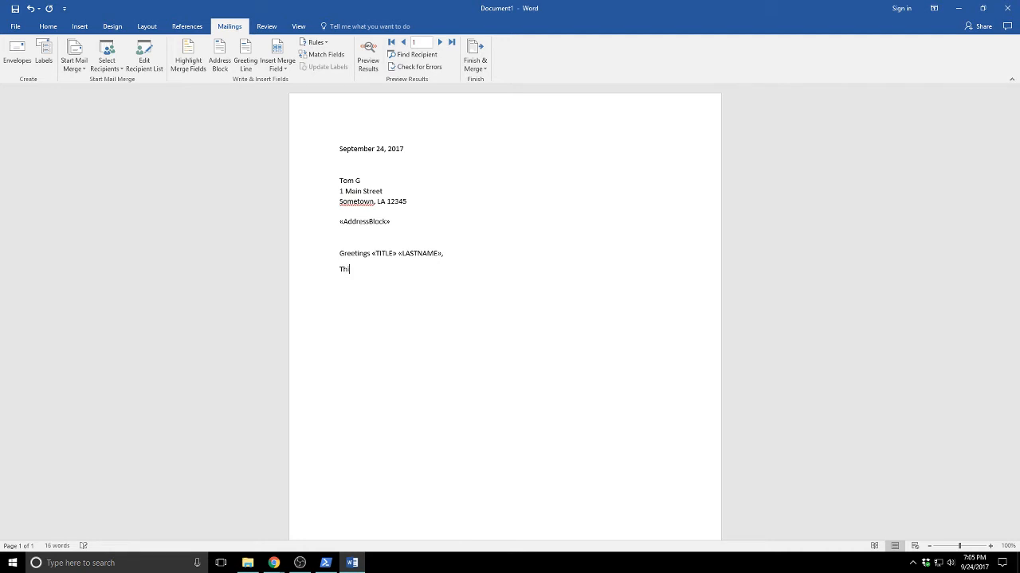
# Write the body "This is about some exciting things that are going on in «CITY». In closing, thank you for your consideration." with a CITY merge field.
pyautogui.write('is is about some exciting things that are going on in')
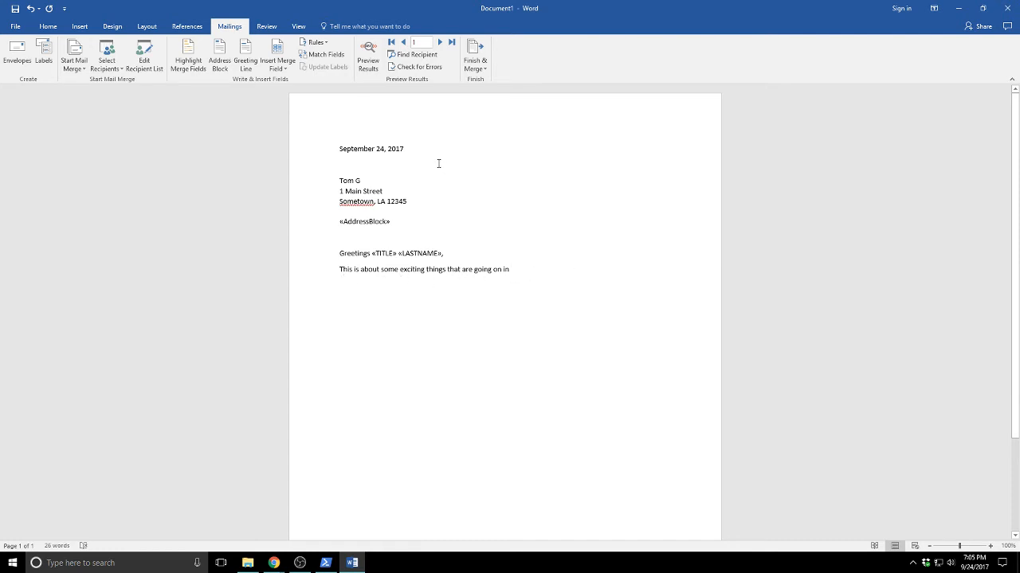
pyautogui.click(293, 72)
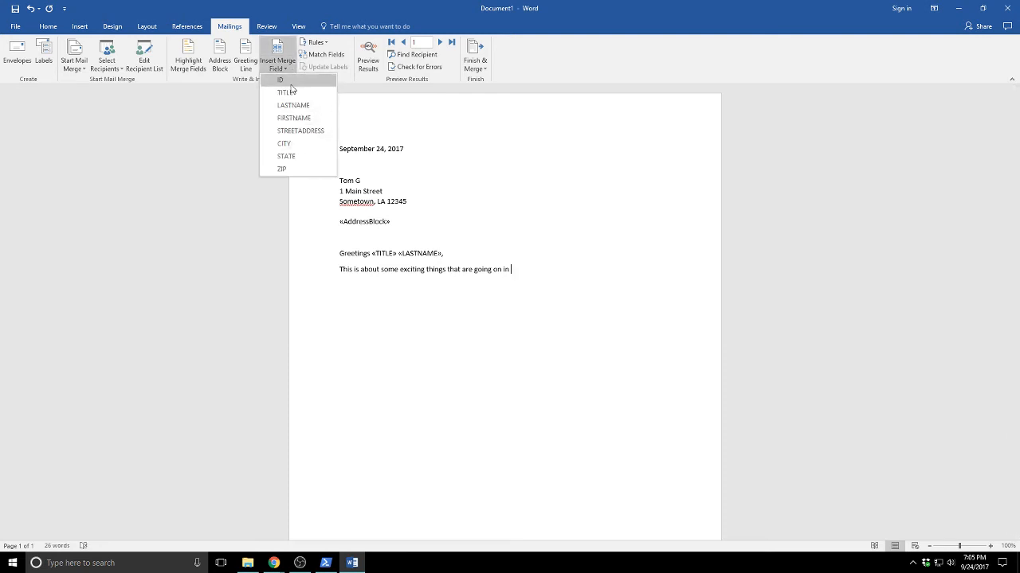
pyautogui.click(293, 145)
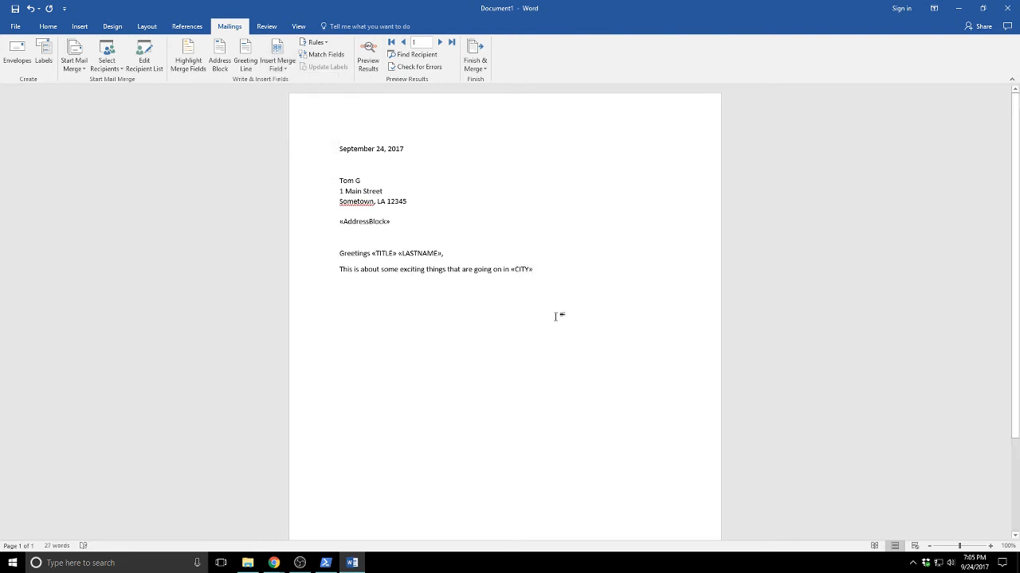
pyautogui.write('.')
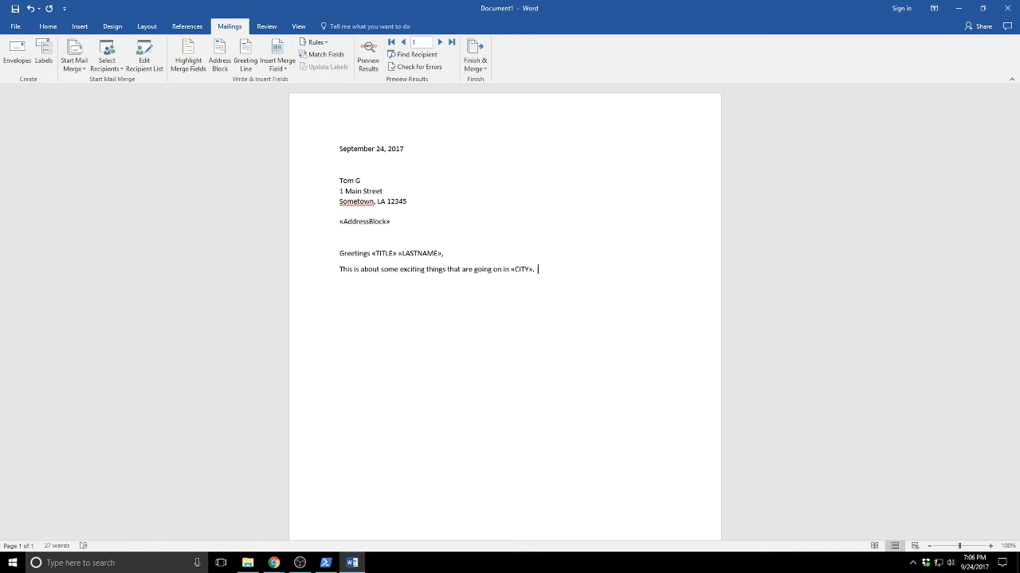
pyautogui.write('In closing, thank you for your consideration.  ')
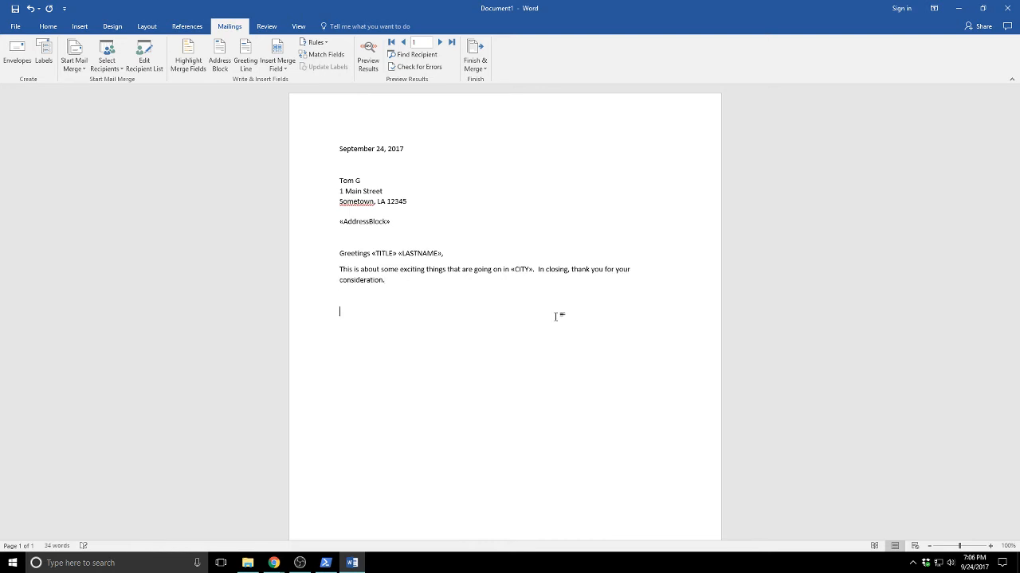
# Close the letter below the body with "Sincerely," and the sender's name on the following line.
pyautogui.write('Sincerely,')
pyautogui.press('Return')
pyautogui.write('Tom G')
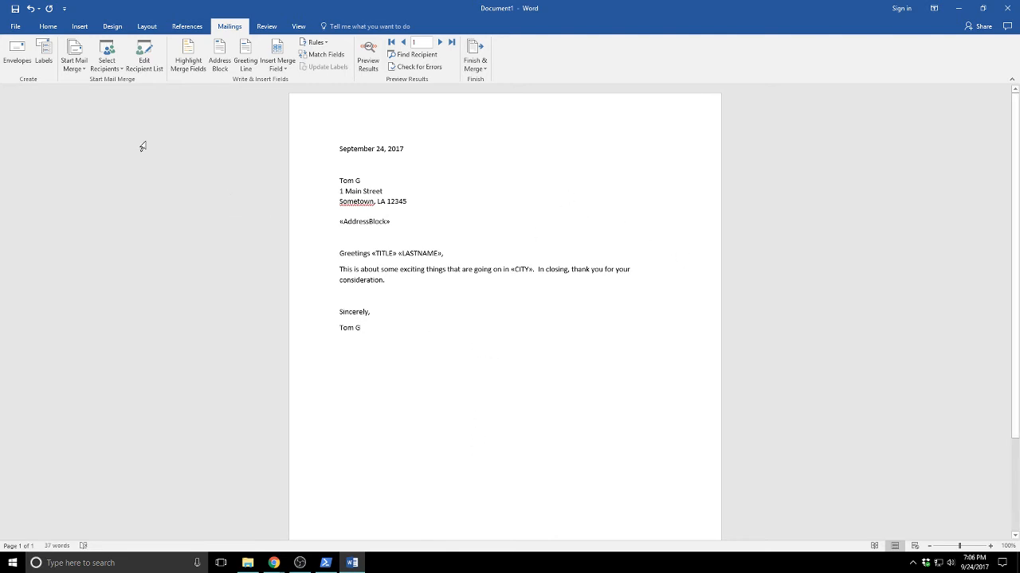
# Save the letter as a Word document named form_letter_before_merge in the Downloads folder.
pyautogui.click(13, 9)
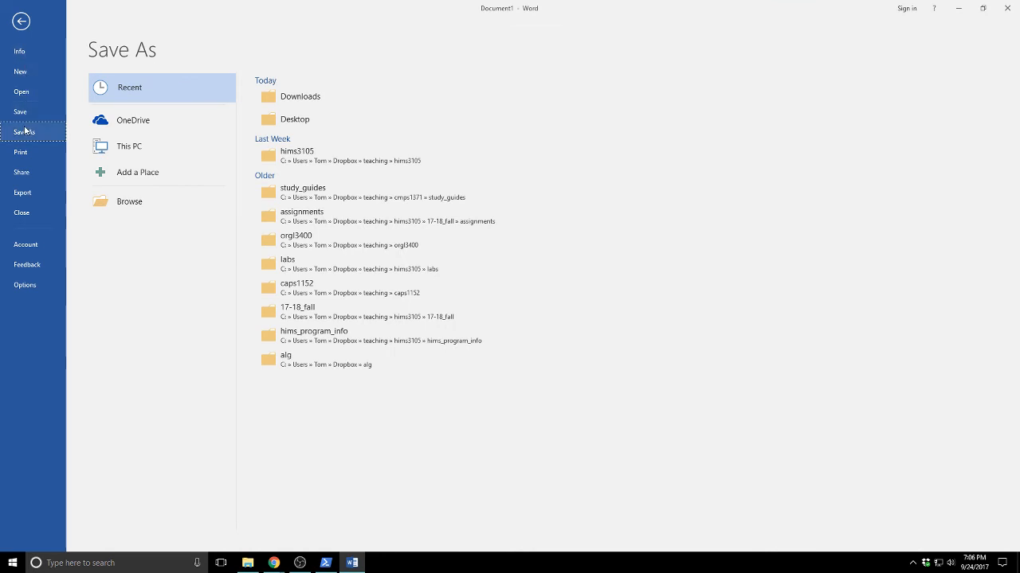
pyautogui.click(130, 201)
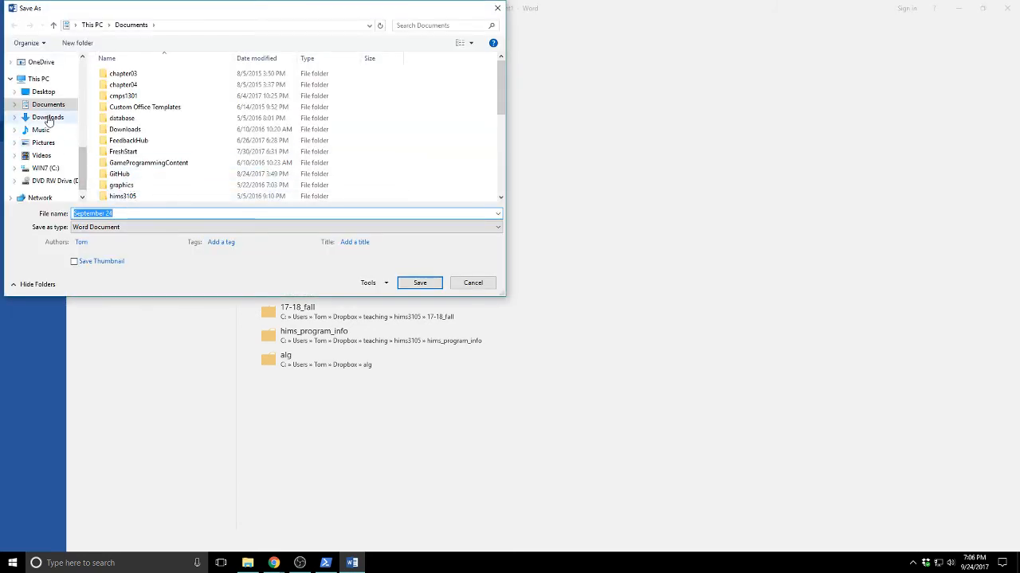
pyautogui.click(48, 117)
pyautogui.click(135, 214)
pyautogui.hotkey('ctrl', 'a')
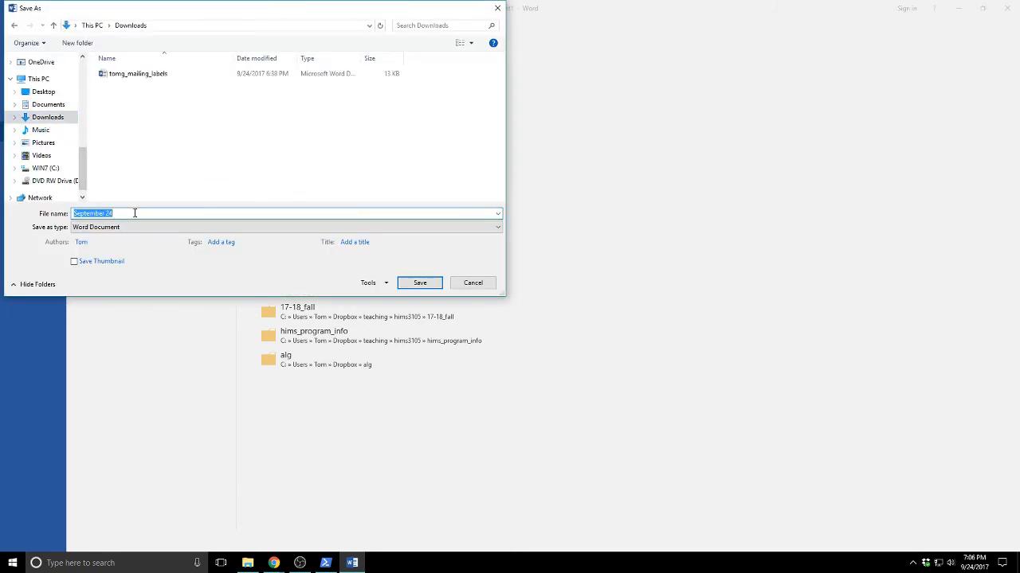
pyautogui.write('form_lett')
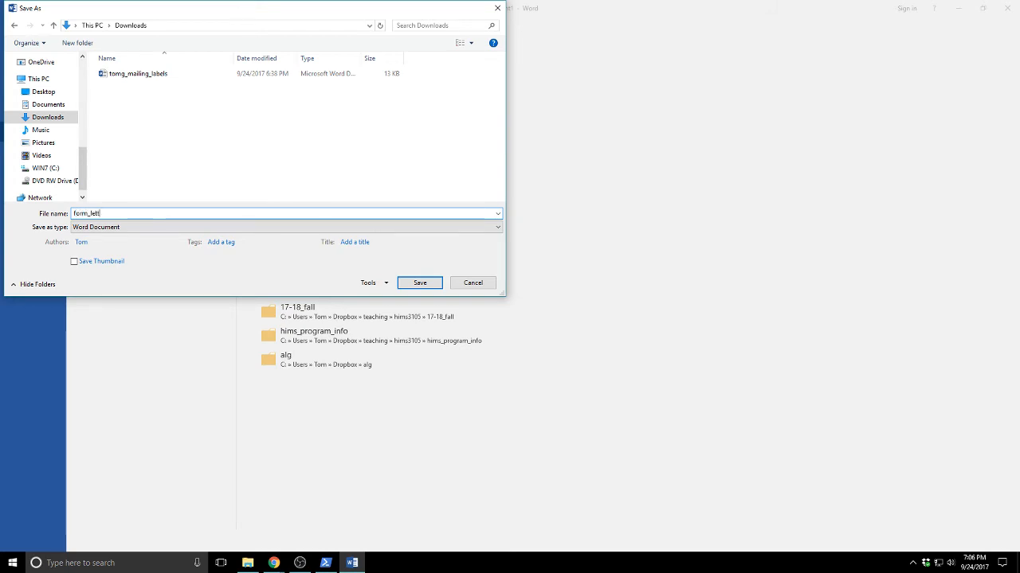
pyautogui.write('er_before_merge')
pyautogui.click(420, 282)
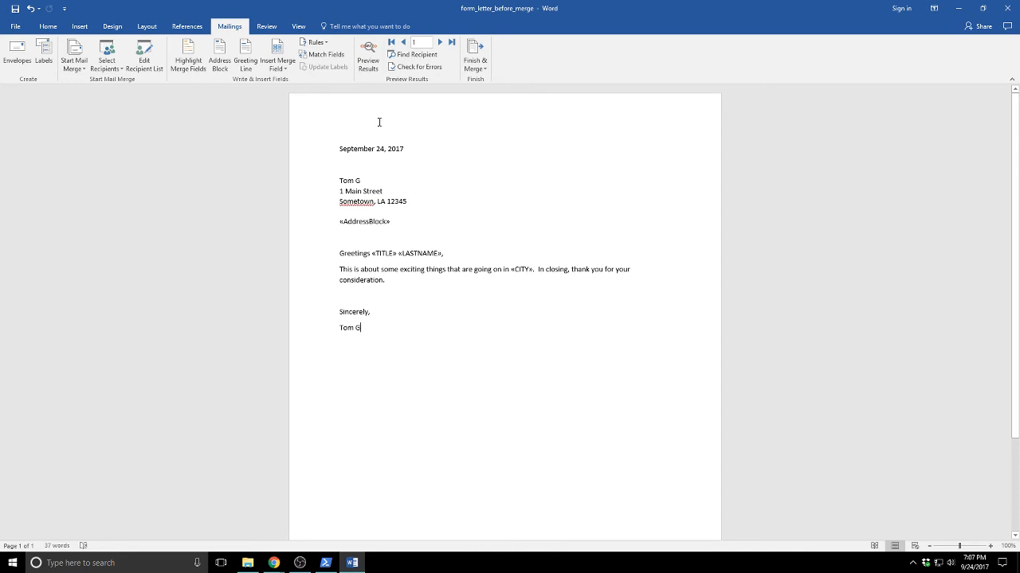
# Preview the merge results in the letter for the first recipient.
pyautogui.click(368, 64)
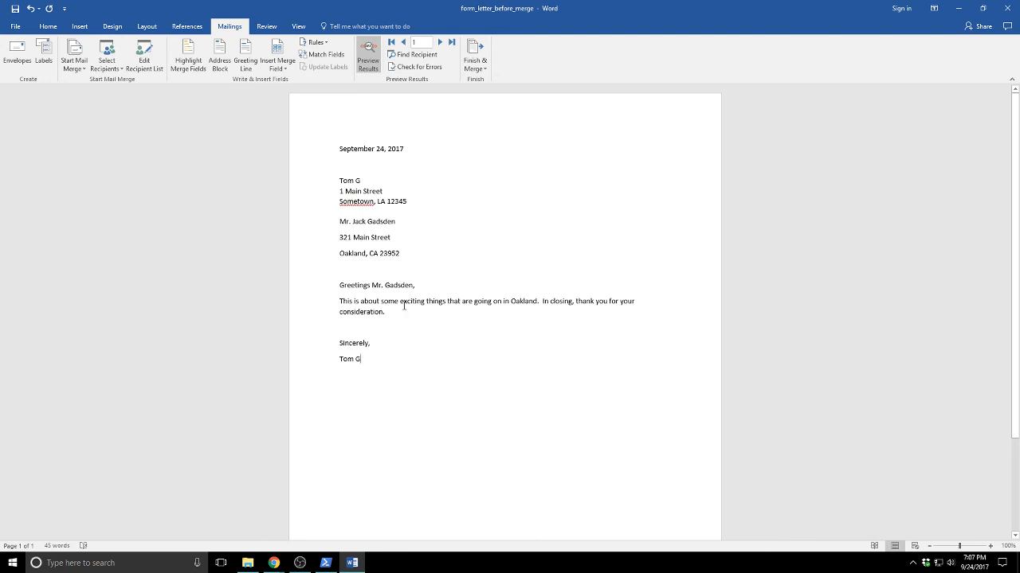
# Return from the merged preview to the field codes and add "Thanks again!" at the end of the body paragraph.
pyautogui.click(368, 62)
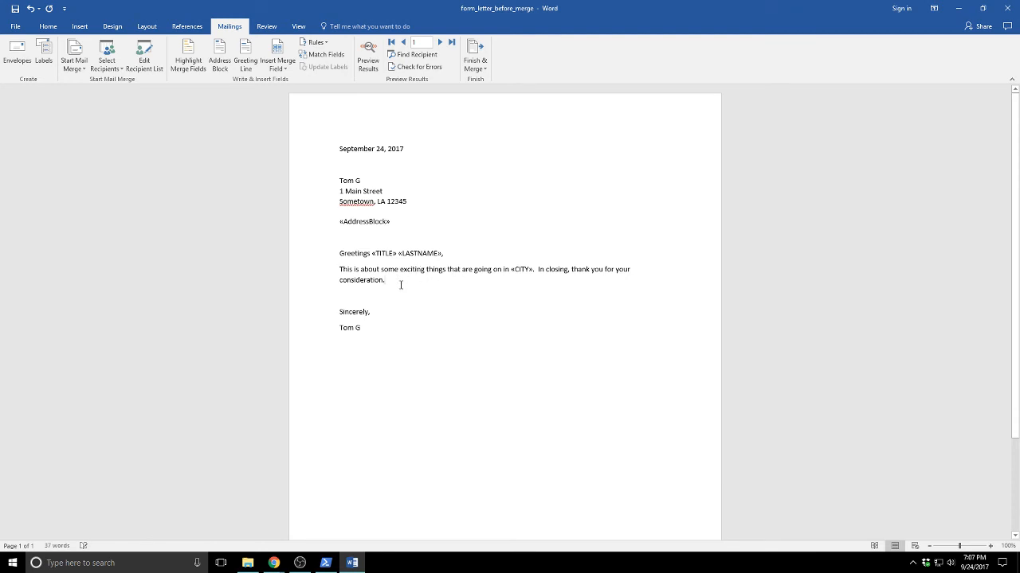
pyautogui.write('Thanks')
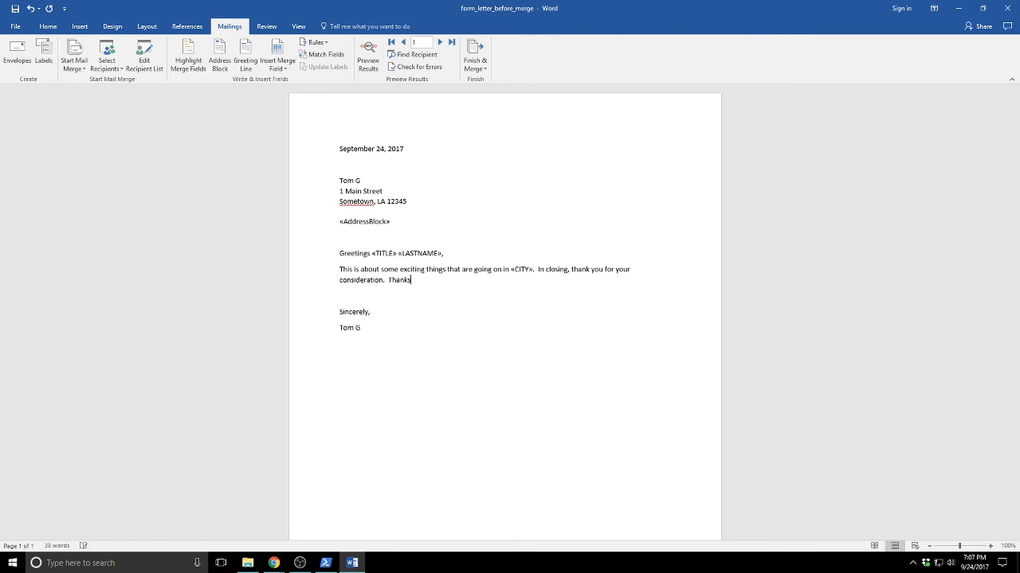
pyautogui.write(' again!')
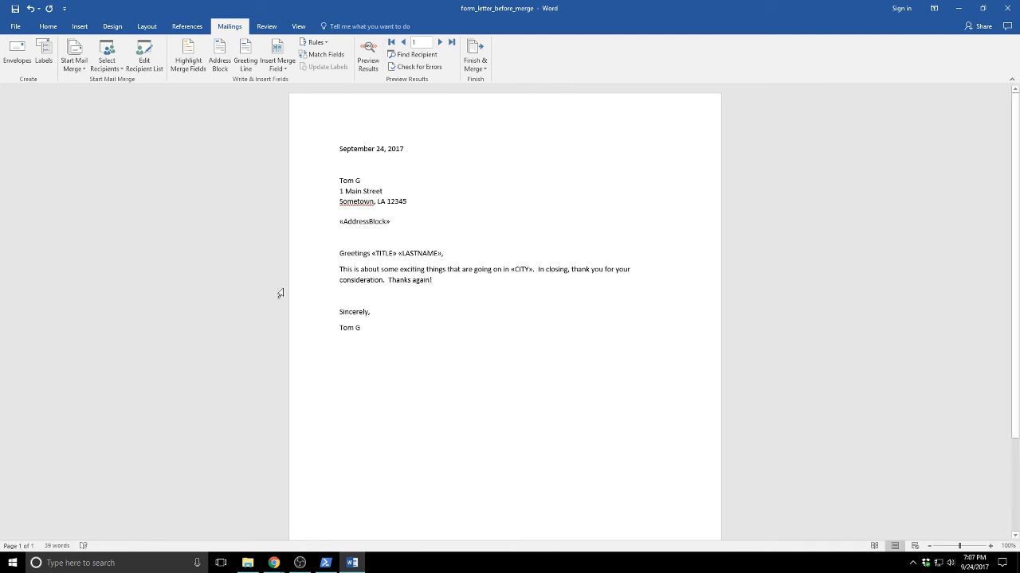
# Start the body paragraph with "Hi, «FIRSTNAME»!", using the FIRSTNAME merge field, before "This is about".
pyautogui.click(393, 221)
pyautogui.click(340, 270)
pyautogui.write('Hi,')
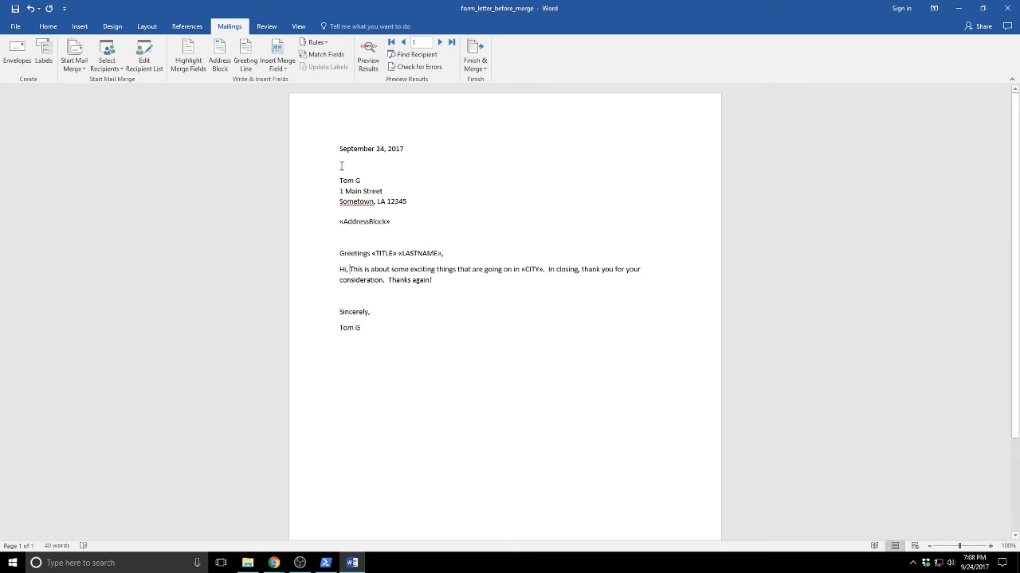
pyautogui.click(278, 66)
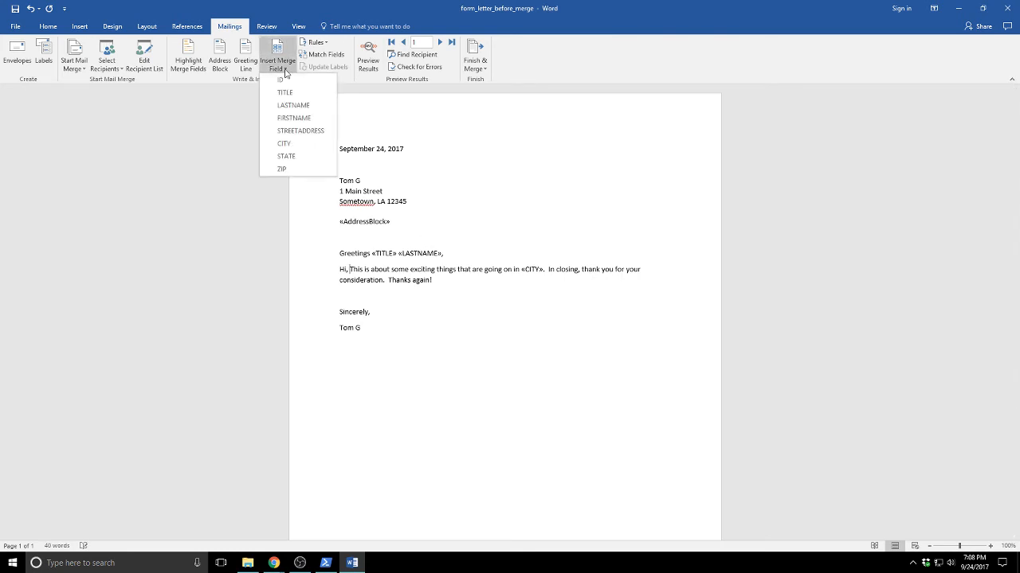
pyautogui.click(291, 118)
pyautogui.write('!')
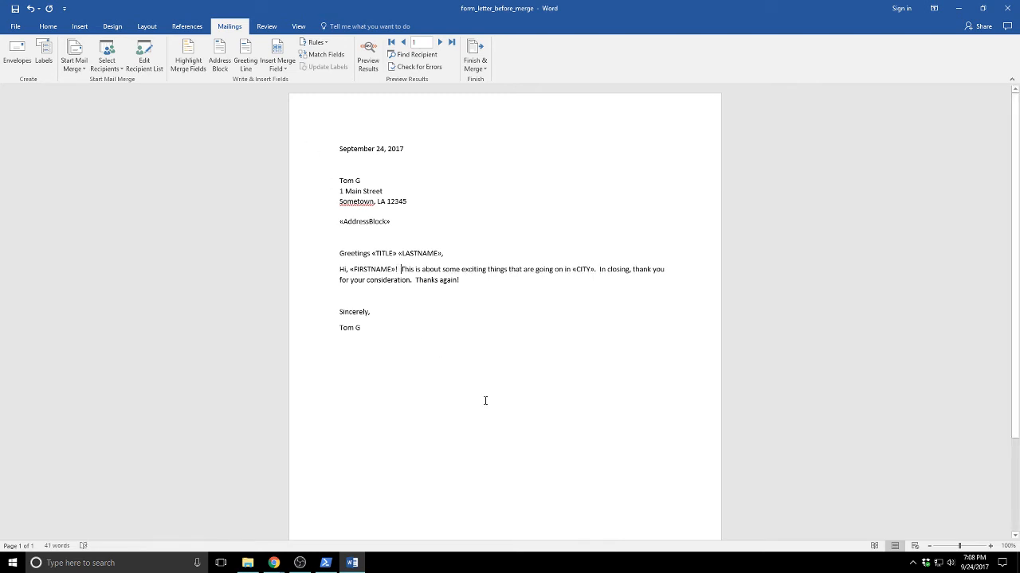
# Preview the merged letter for several recipients, going forward and back through the records, and return to the field codes.
pyautogui.click(368, 69)
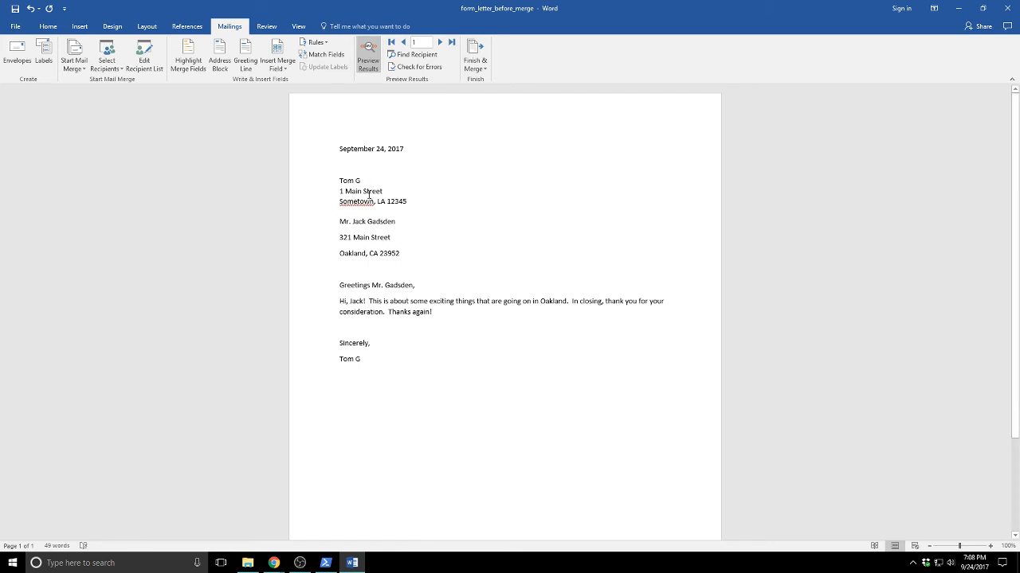
pyautogui.click(440, 43)
pyautogui.click(439, 42)
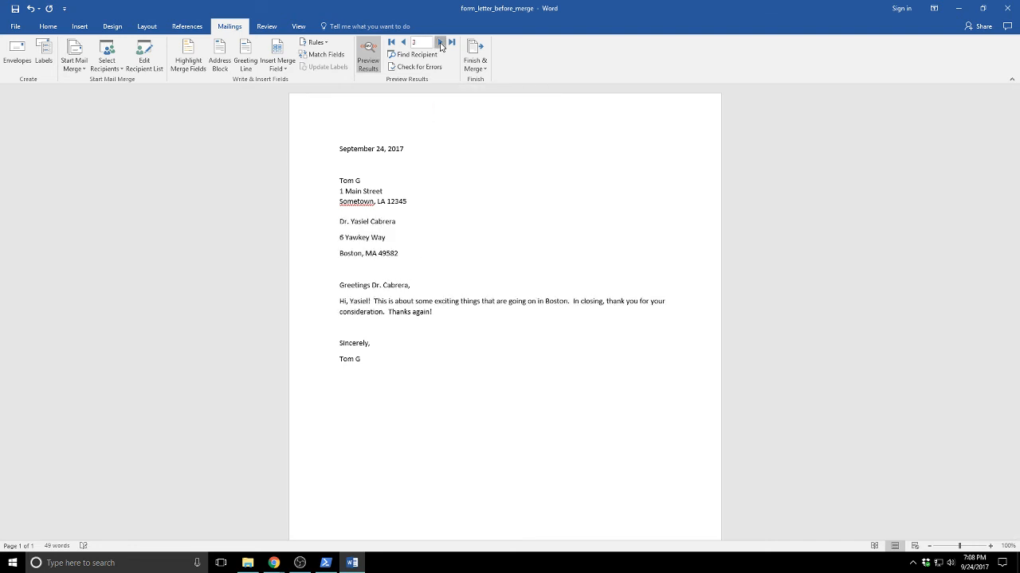
pyautogui.click(440, 42)
pyautogui.click(439, 43)
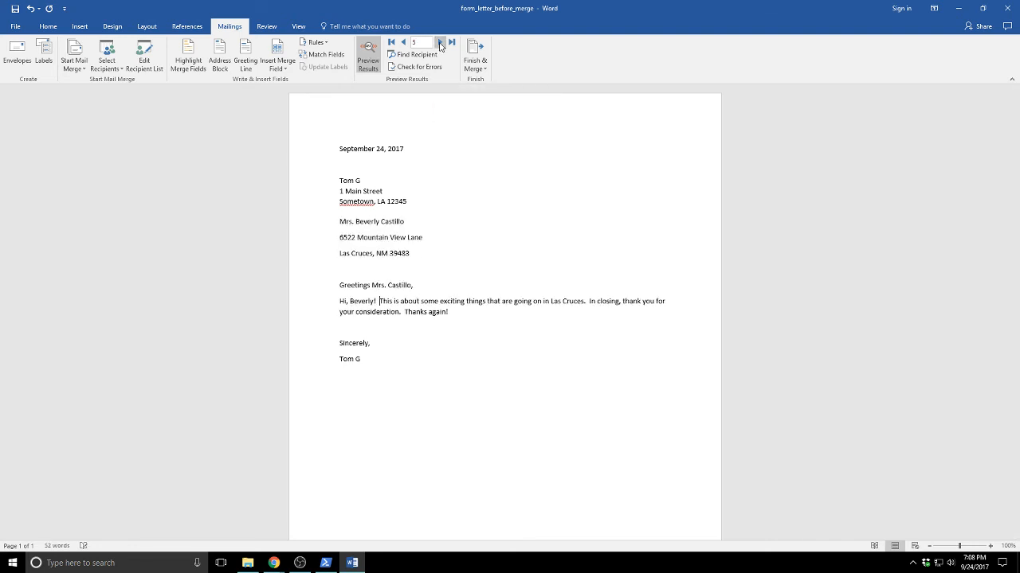
pyautogui.click(404, 42)
pyautogui.click(405, 42)
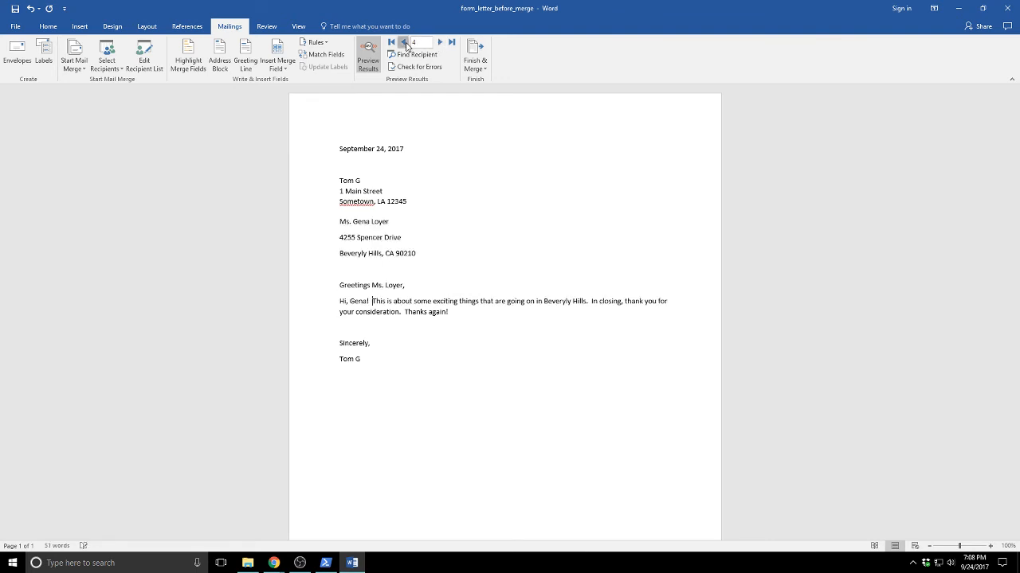
pyautogui.click(405, 42)
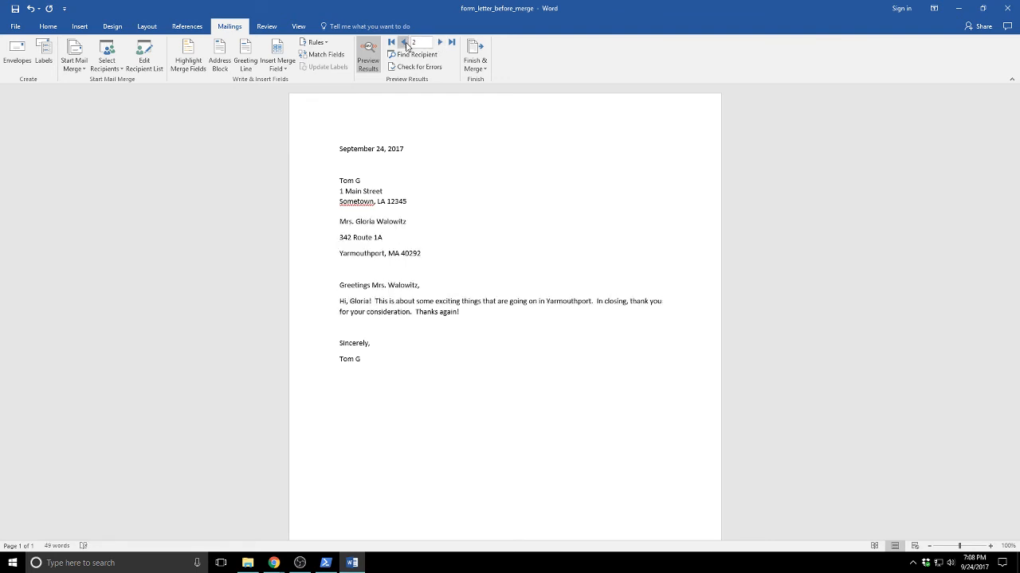
pyautogui.click(404, 42)
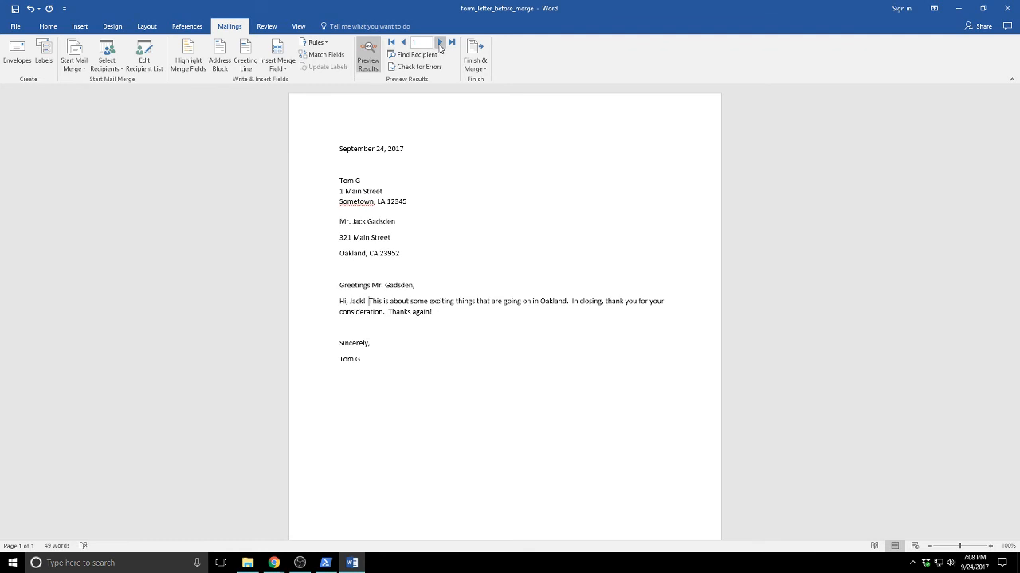
pyautogui.click(439, 42)
pyautogui.click(439, 42)
pyautogui.click(374, 61)
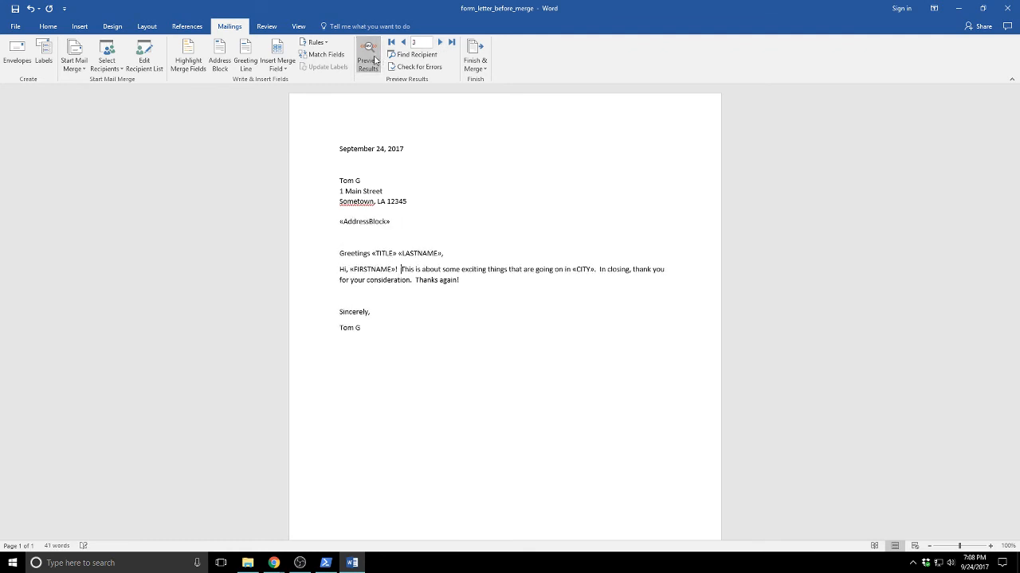
# Save the form letter and merge all records into a new document of individual letters.
pyautogui.click(16, 10)
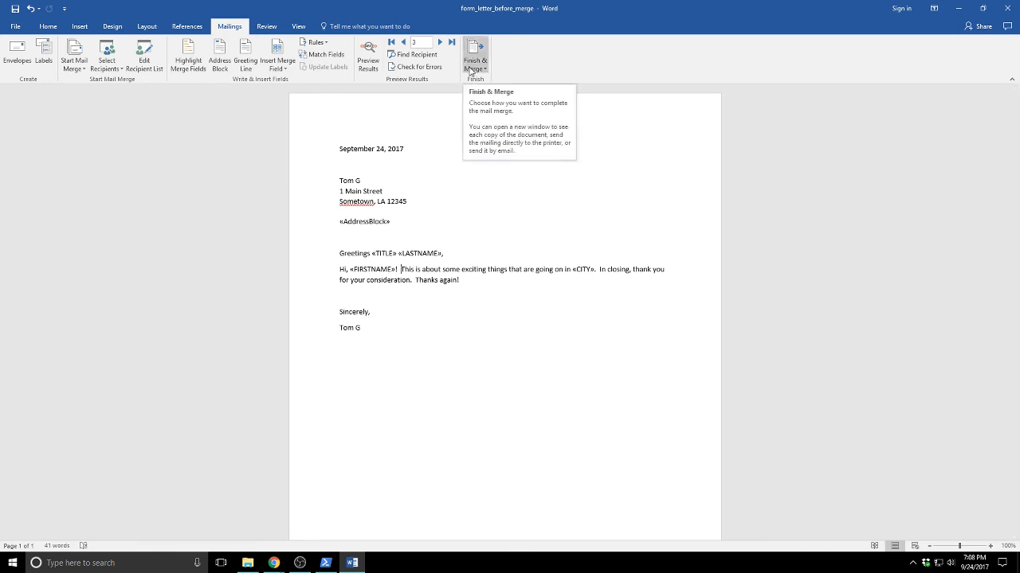
pyautogui.click(470, 71)
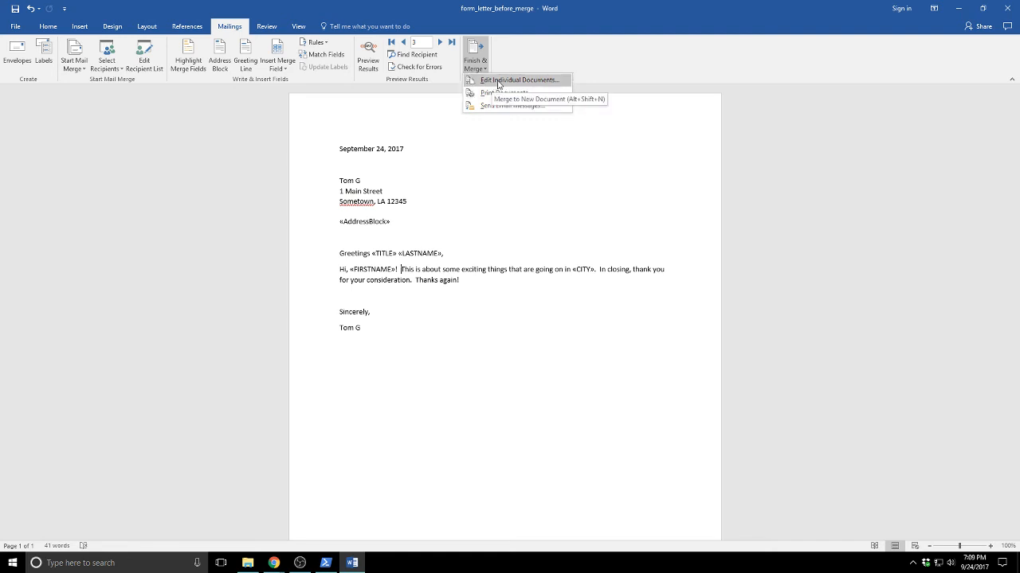
pyautogui.click(498, 83)
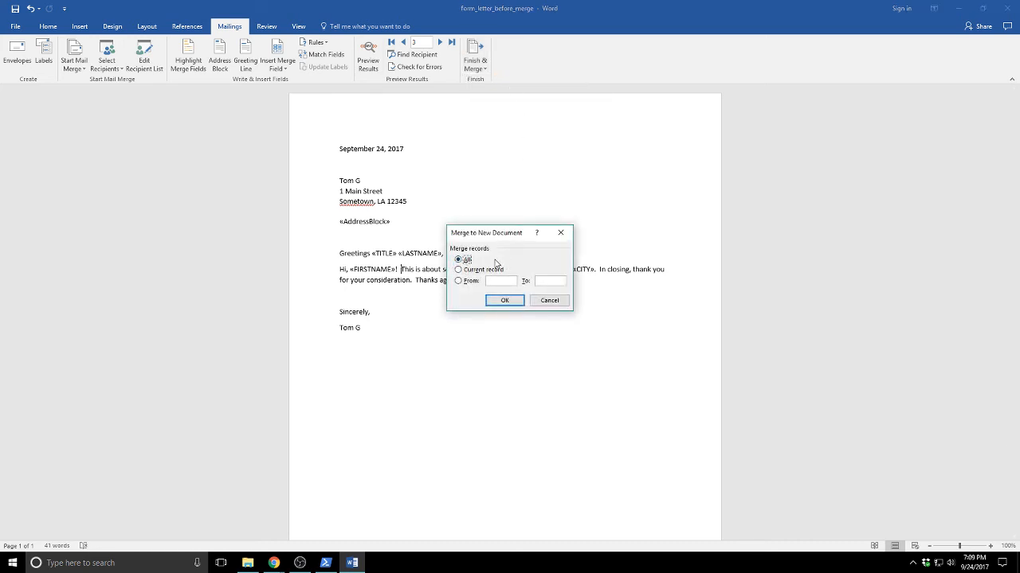
pyautogui.click(503, 300)
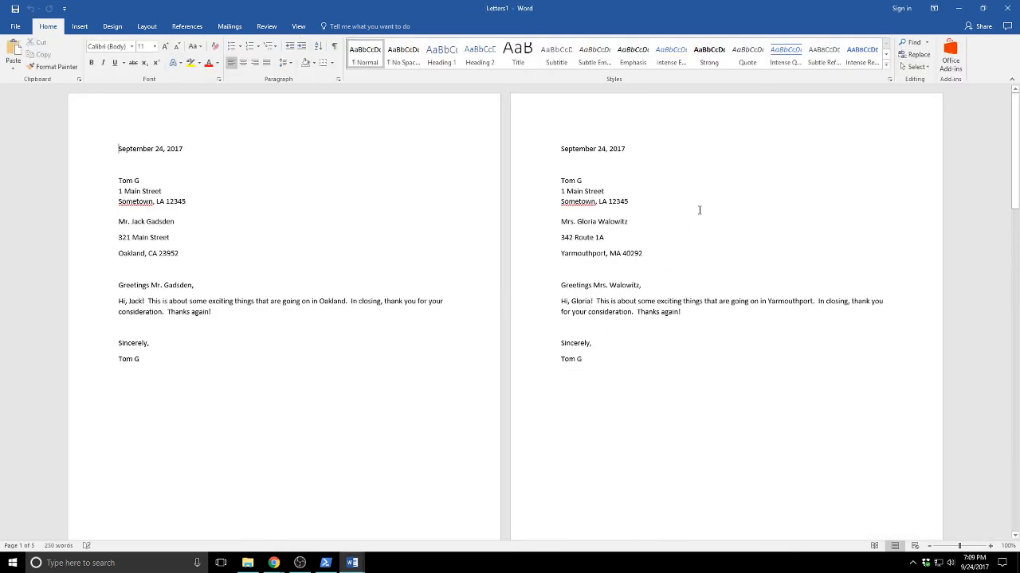
# Reduce both document windows from full screen and arrange them so the merged letters and the form letter are both accessible.
pyautogui.click(982, 9)
pyautogui.moveTo(675, 96); pyautogui.dragTo(594, 137)
pyautogui.click(982, 9)
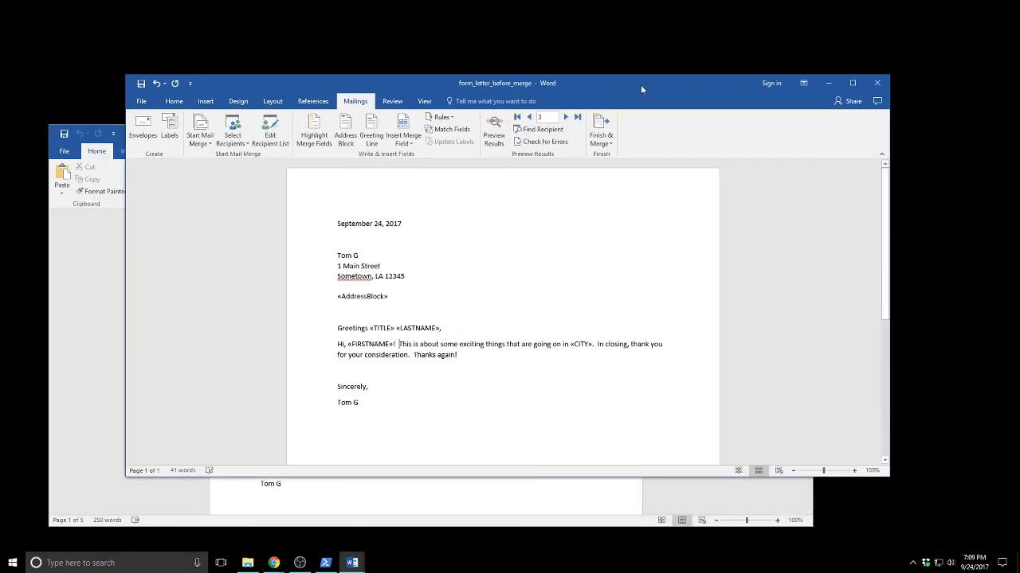
pyautogui.moveTo(614, 86); pyautogui.dragTo(712, 42)
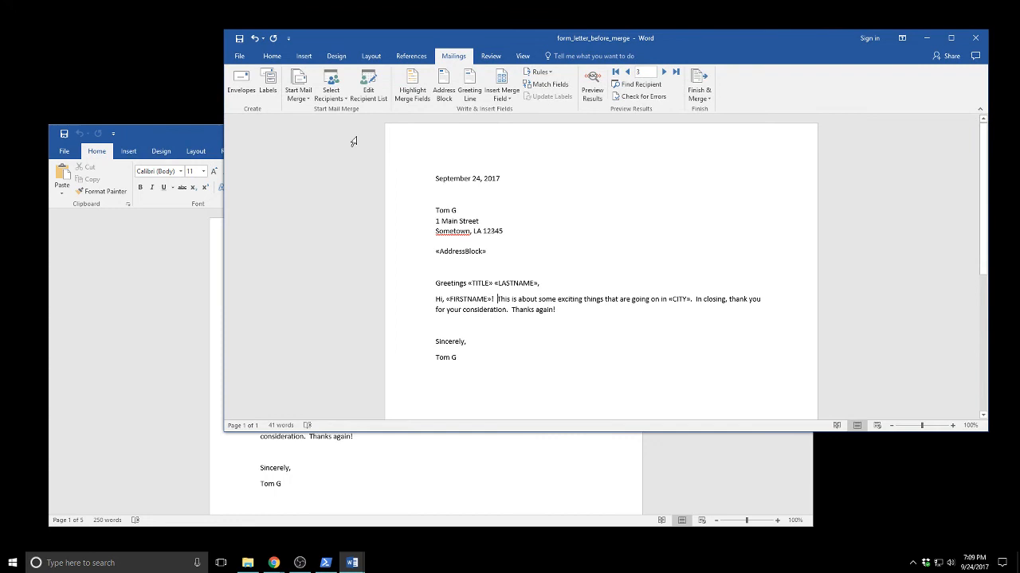
# Bring the merged letters document to the front and look through its first letters.
pyautogui.click(181, 133)
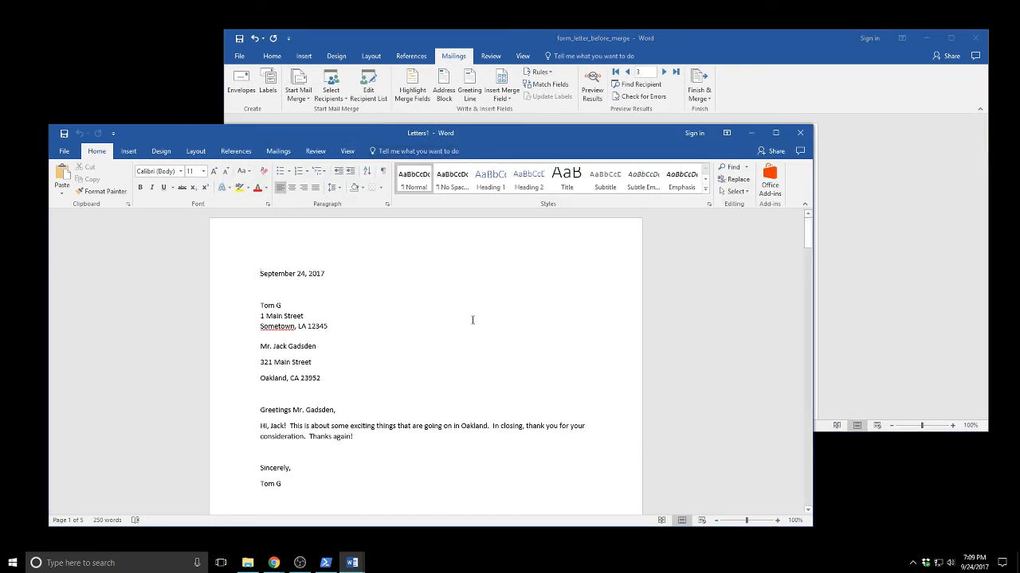
pyautogui.scroll(-1, 472, 314)
pyautogui.scroll(-7, 471, 314)
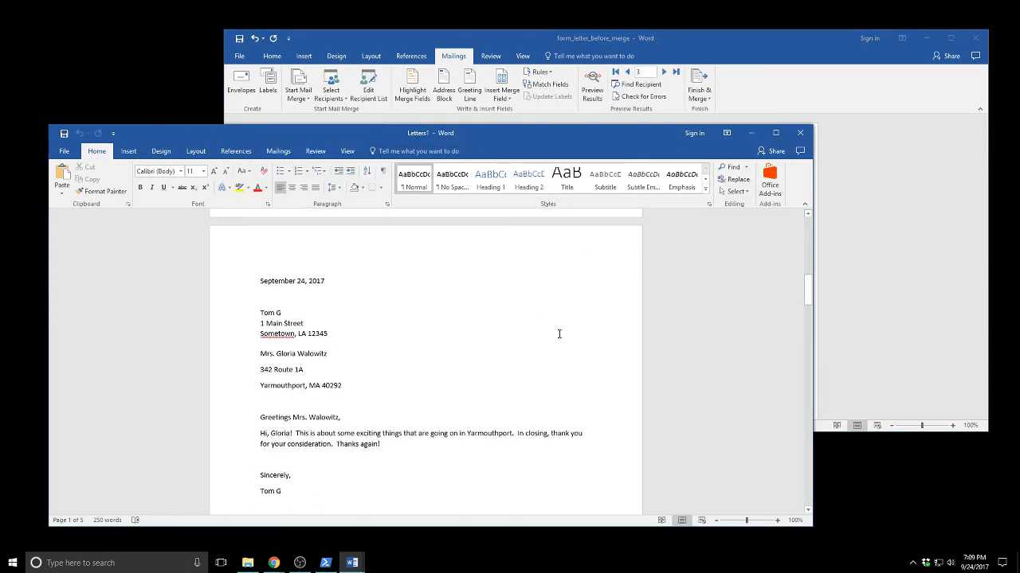
pyautogui.moveTo(807, 287)
pyautogui.mouseDown()
pyautogui.moveTo(798, 434)
pyautogui.moveTo(804, 239)
pyautogui.moveTo(804, 334)
pyautogui.moveTo(811, 263)
pyautogui.moveTo(810, 278)
pyautogui.mouseUp()
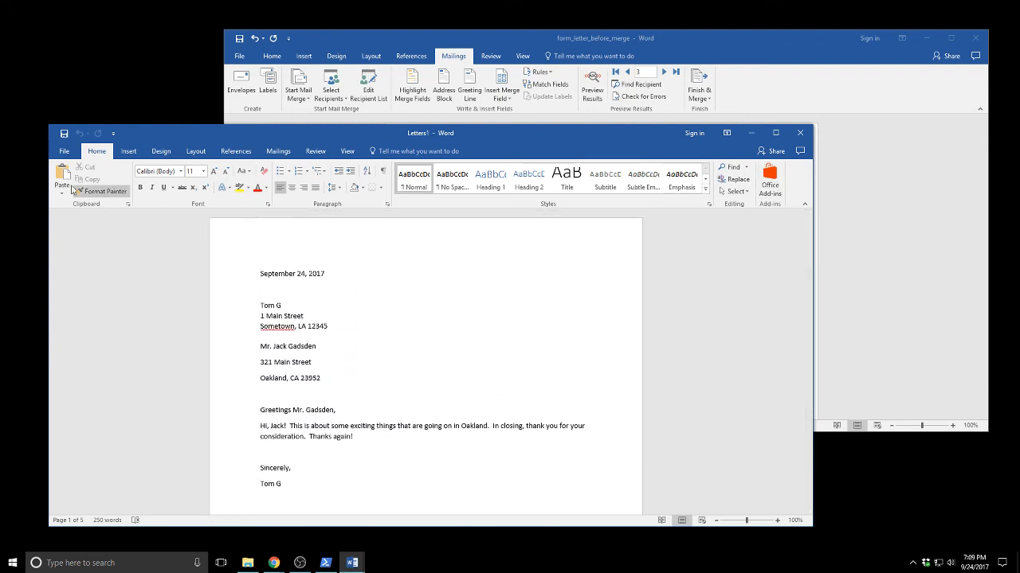
# Save the merged letters as a Word document named form_letter_after_merge in the Downloads folder.
pyautogui.click(64, 153)
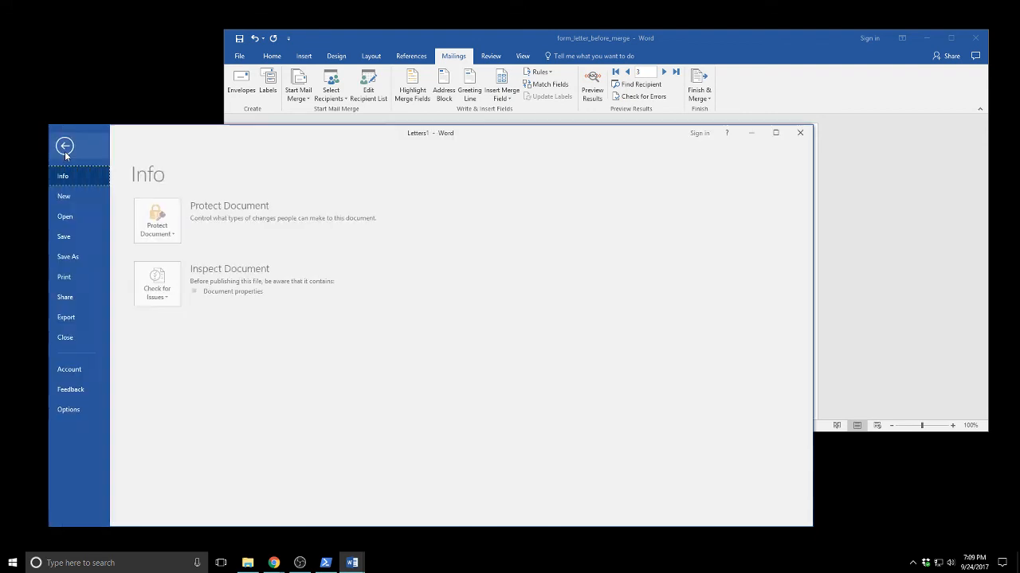
pyautogui.click(73, 257)
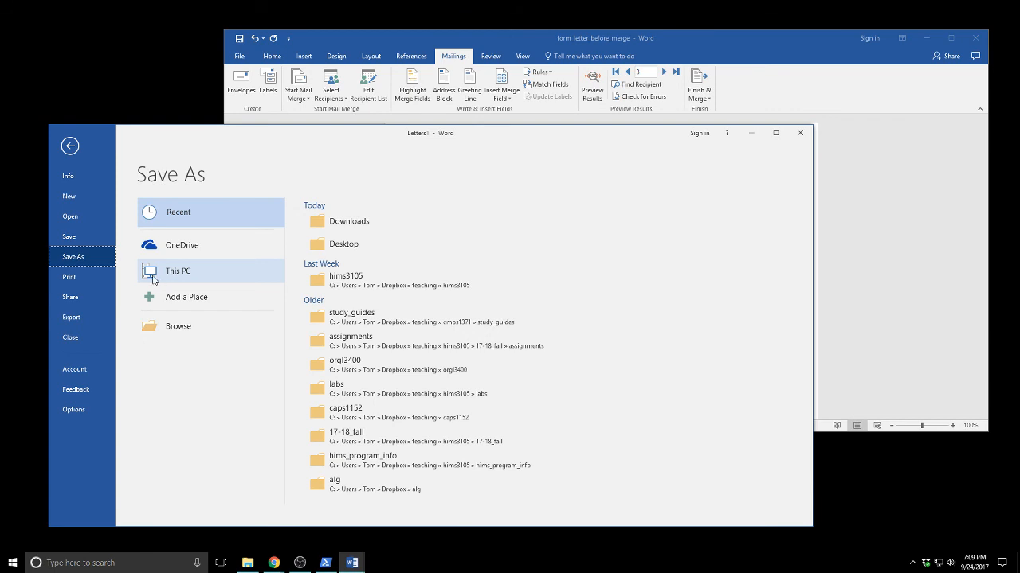
pyautogui.click(178, 328)
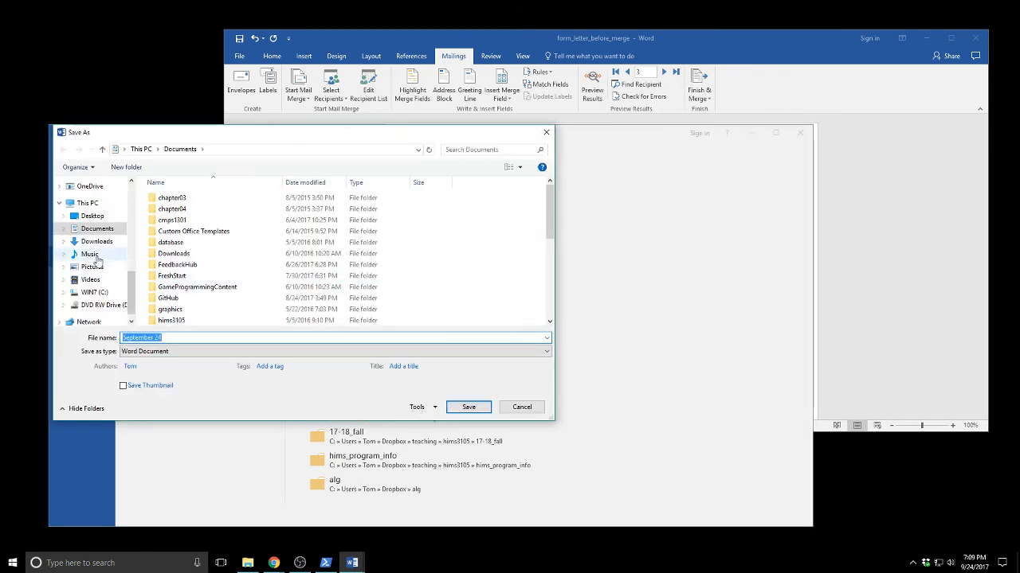
pyautogui.click(94, 242)
pyautogui.click(186, 336)
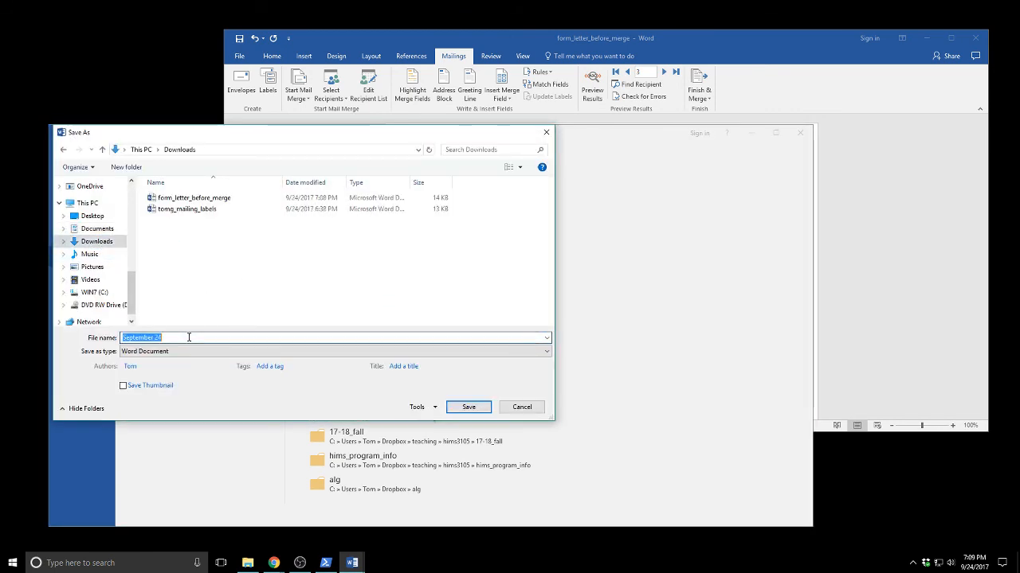
pyautogui.write('form')
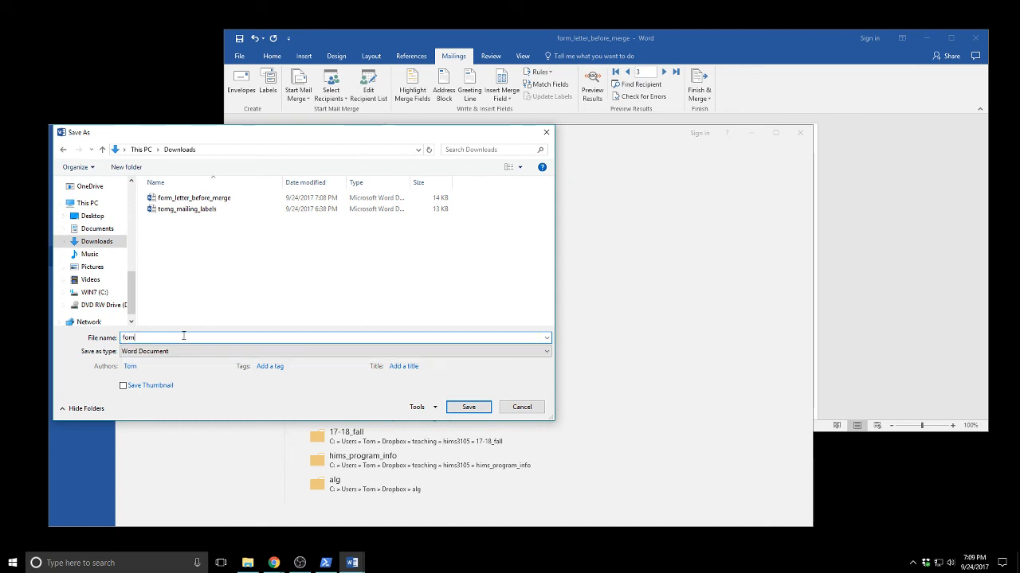
pyautogui.write('_l')
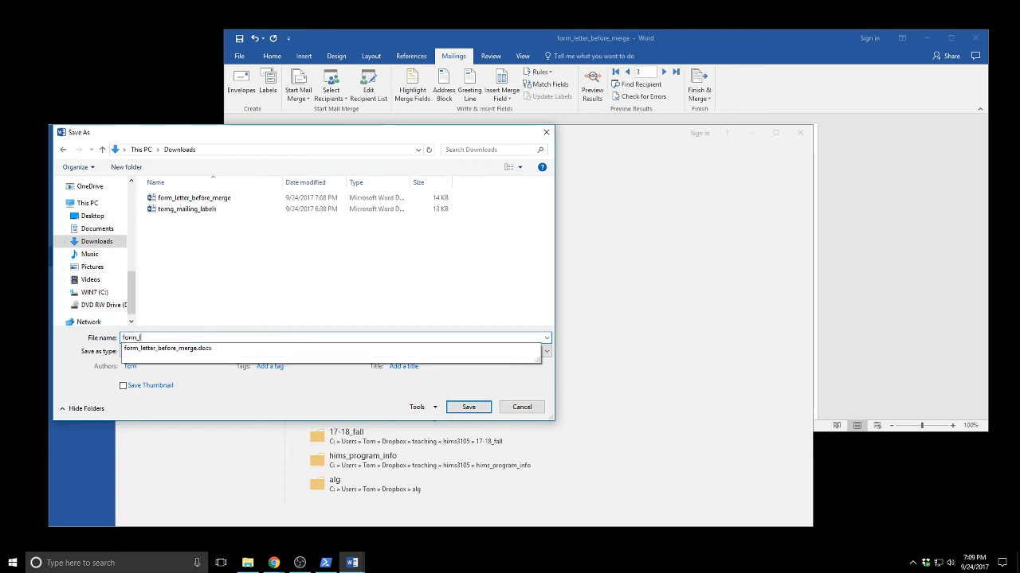
pyautogui.write('etter_afte')
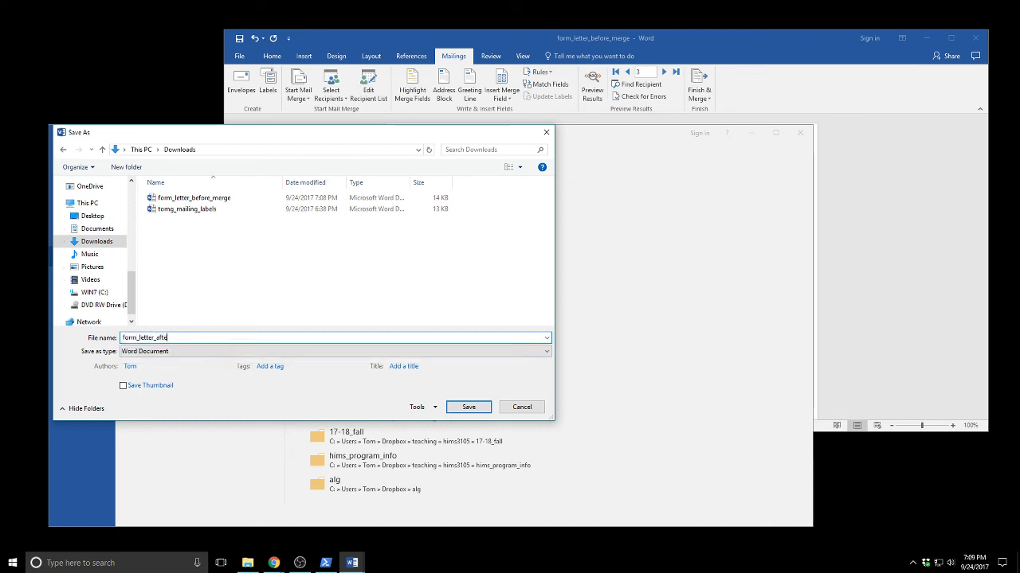
pyautogui.write('r_merge')
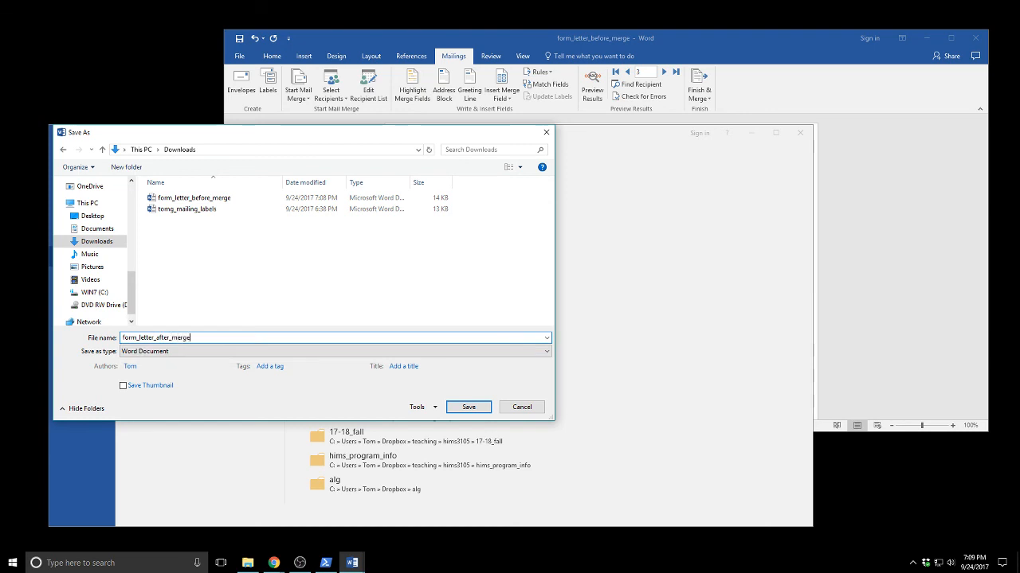
pyautogui.click(468, 406)
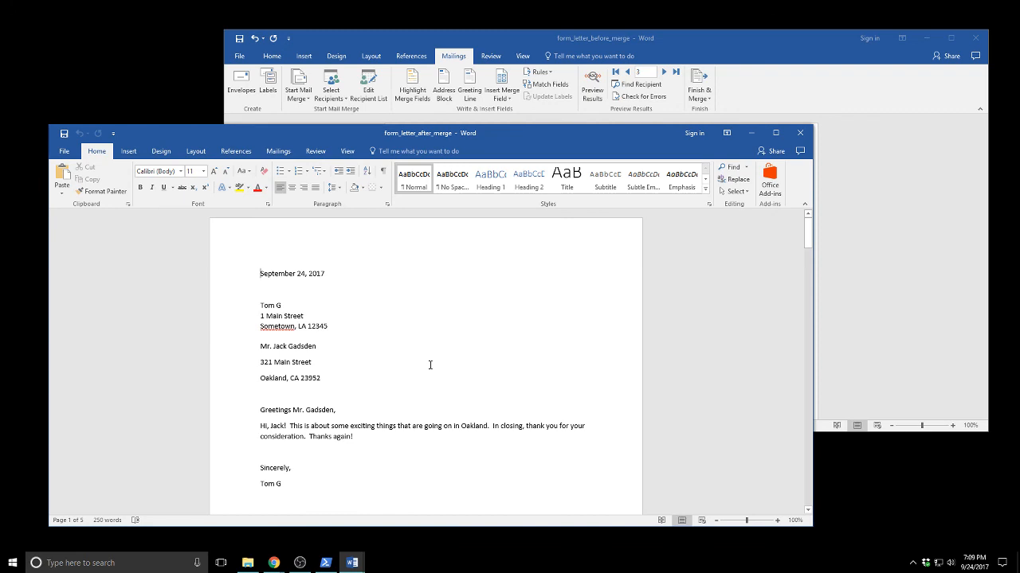
# Compare the form letter's merge fields with the individual letters in form_letter_after_merge.
pyautogui.click(771, 36)
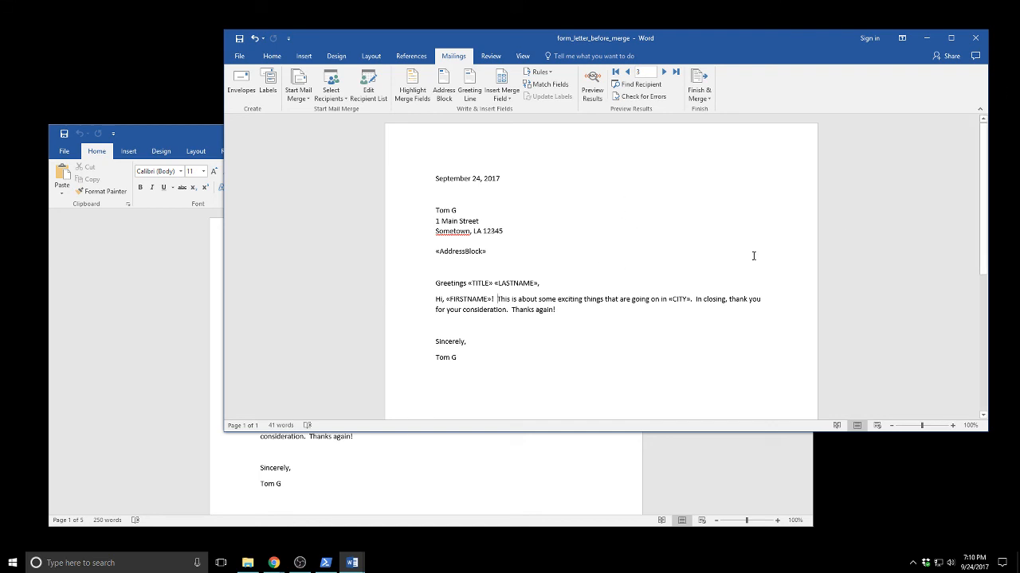
pyautogui.click(100, 308)
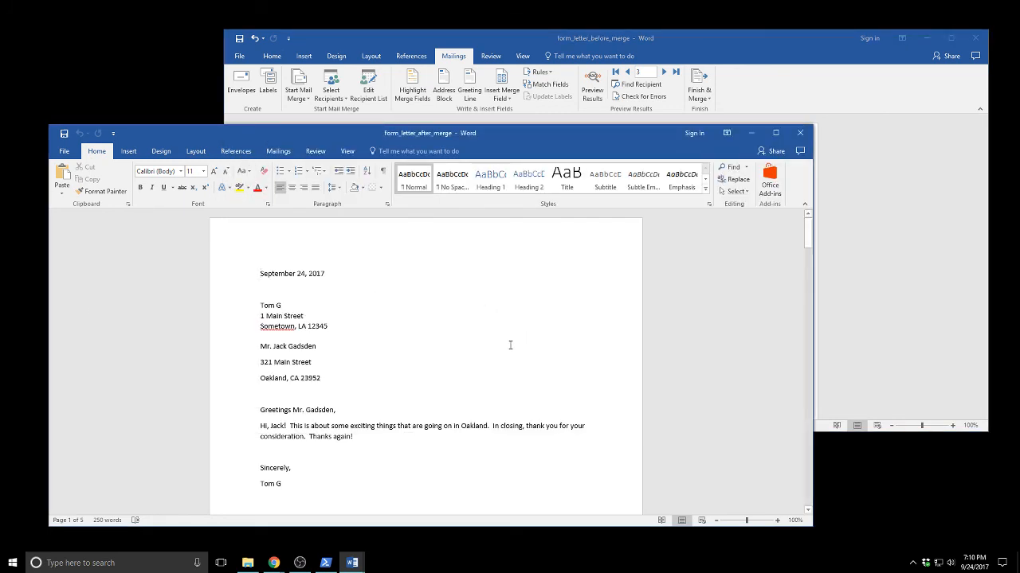
pyautogui.scroll(-15, 508, 345)
pyautogui.scroll(-7, 509, 344)
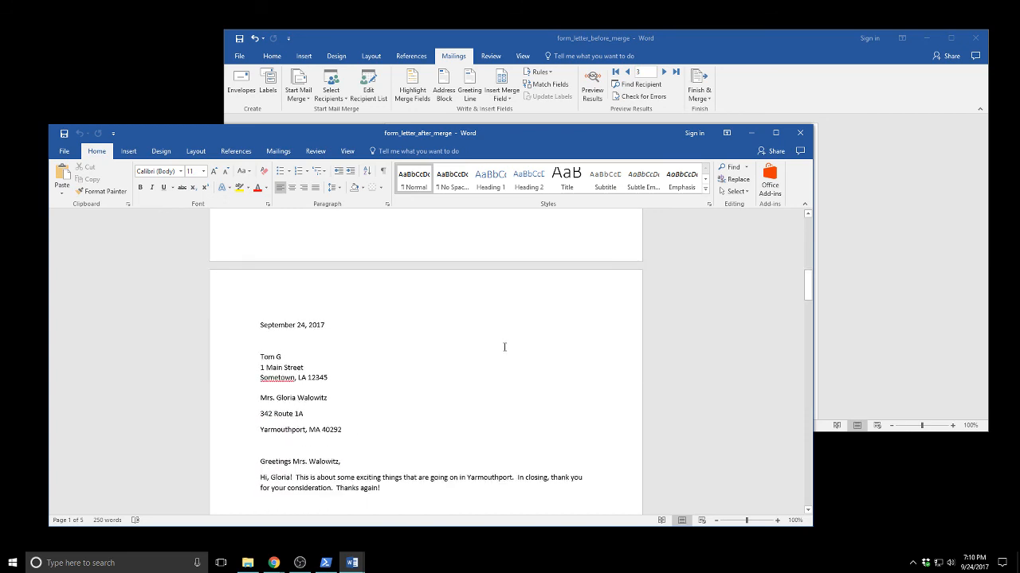
pyautogui.scroll(2, 327, 350)
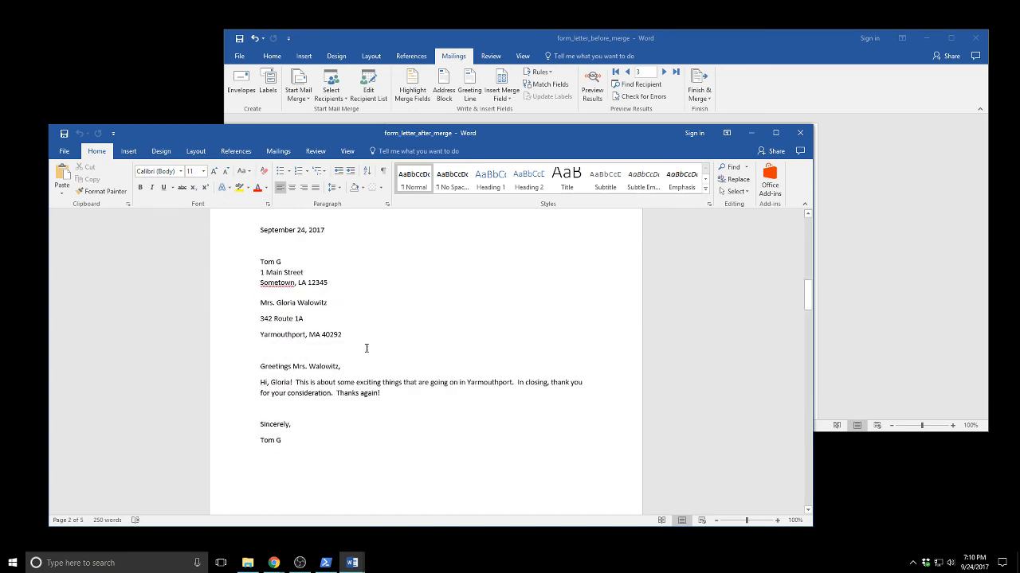
# Check form_letter_before_merge once more, then read through the second to fourth personalised letters in form_letter_after_merge.
pyautogui.click(886, 220)
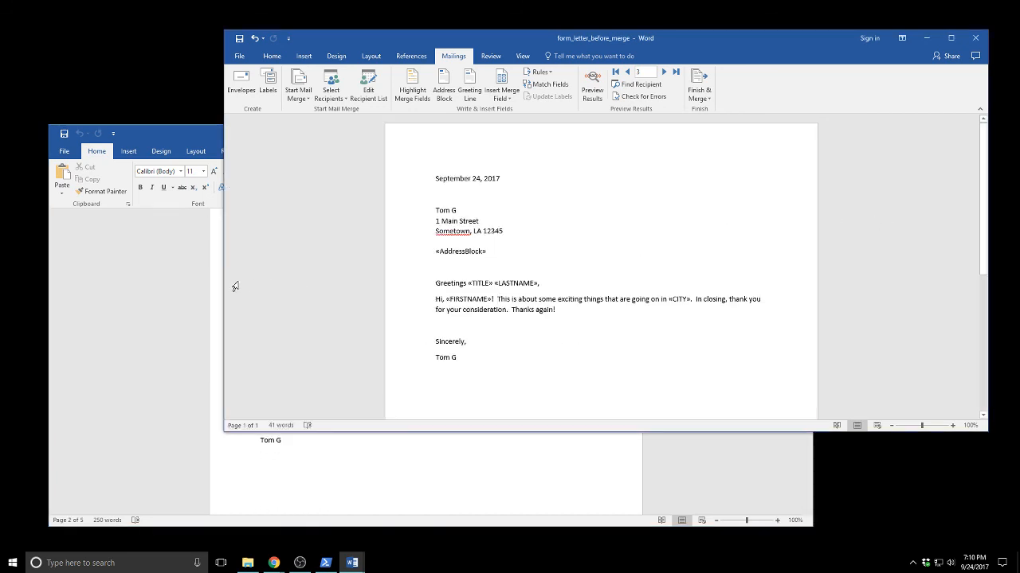
pyautogui.click(131, 286)
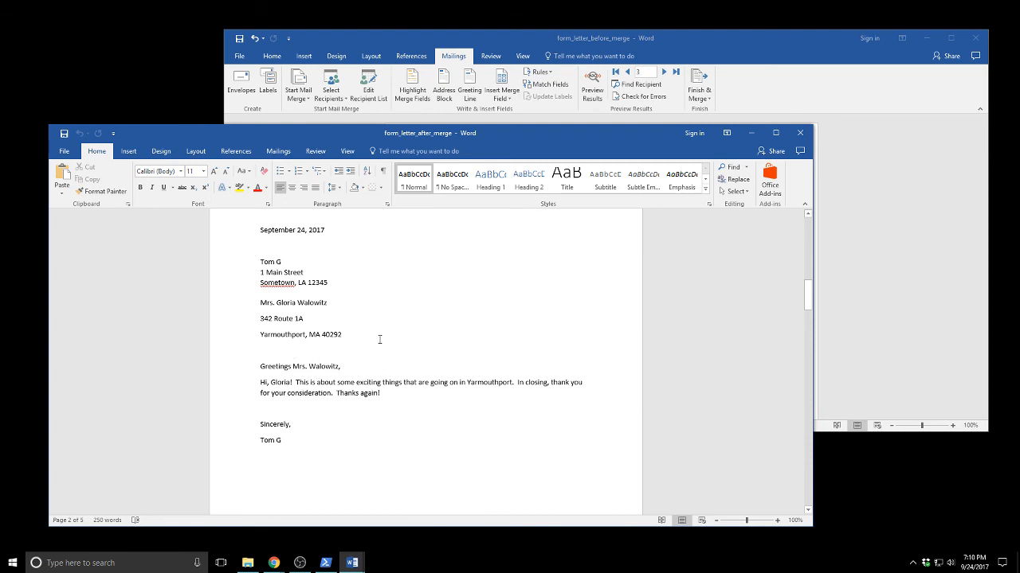
pyautogui.scroll(-9, 348, 356)
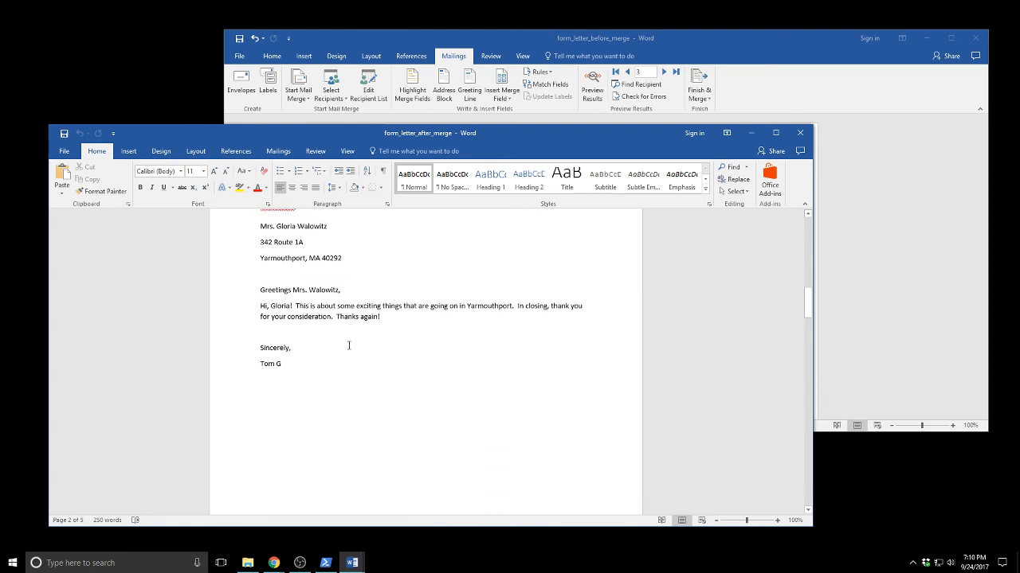
pyautogui.scroll(-6, 348, 345)
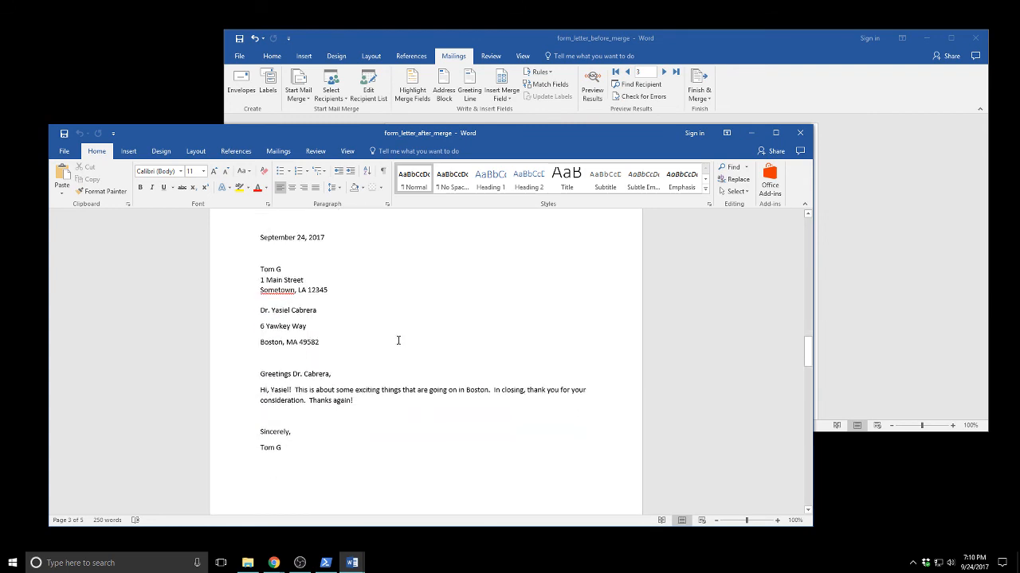
pyautogui.scroll(-1, 398, 341)
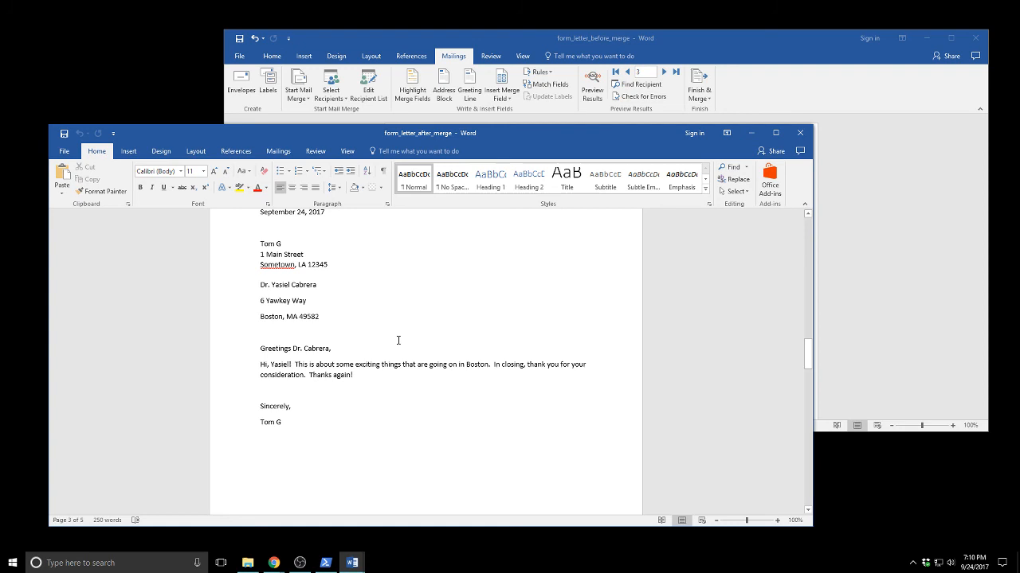
pyautogui.scroll(-15, 398, 340)
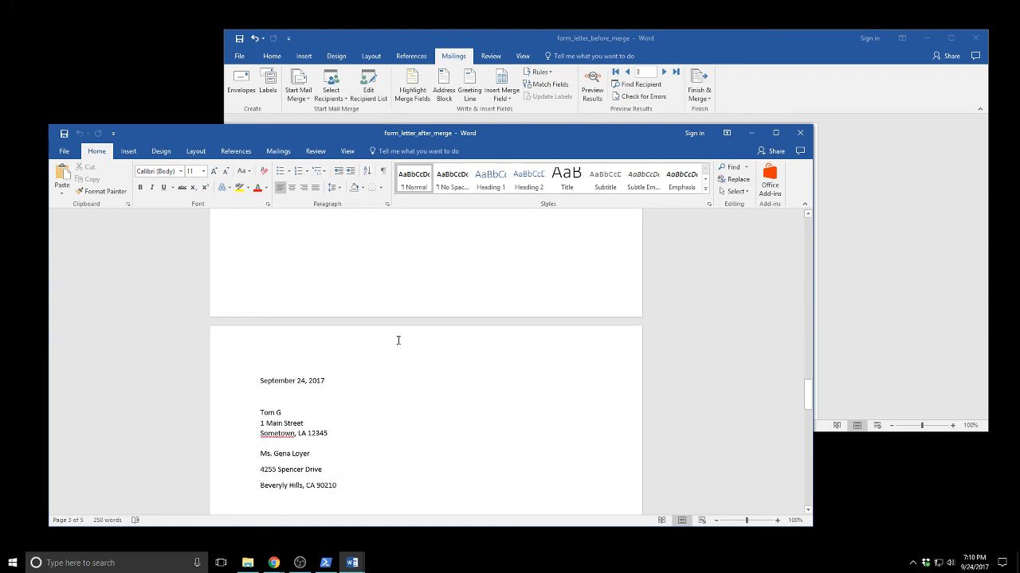
pyautogui.scroll(-3, 398, 341)
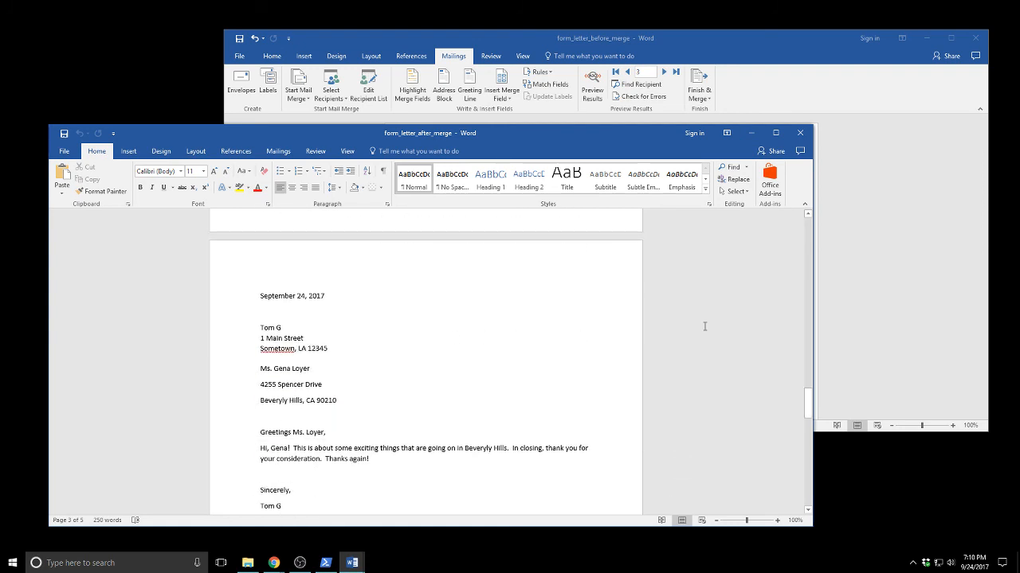